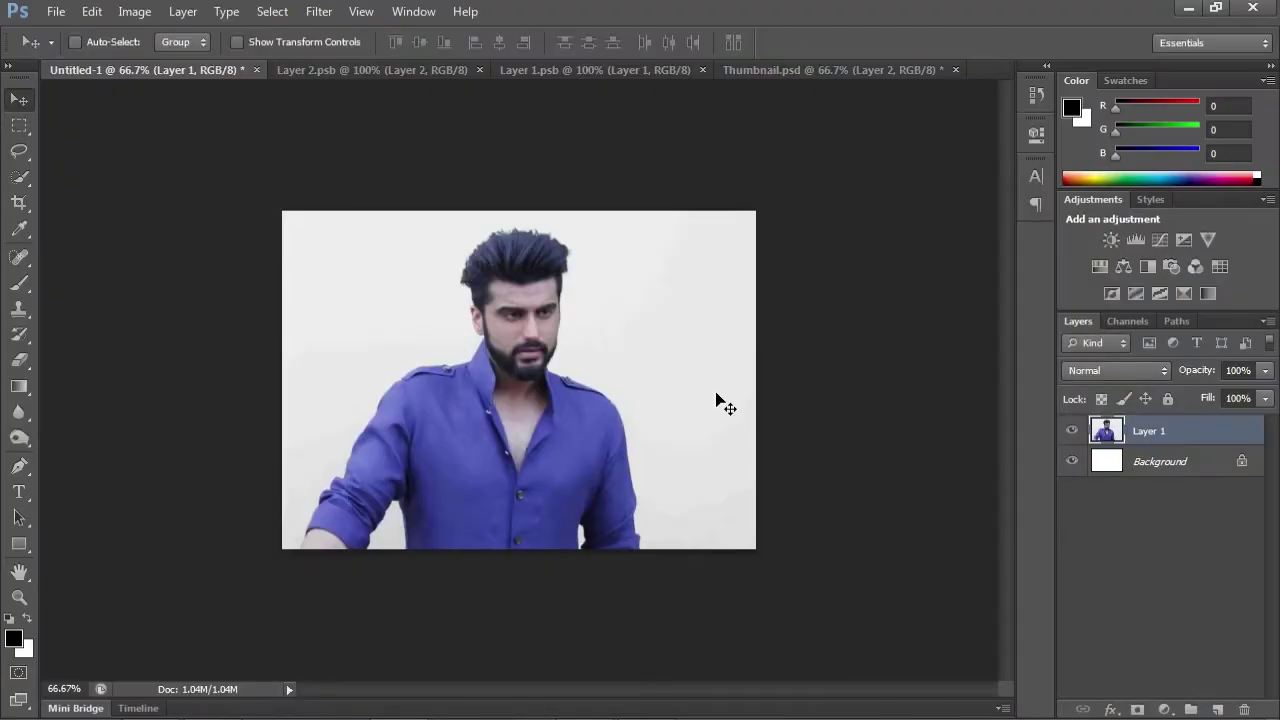
Step: Browse the T-shirt and white-shirt images, then return to the man photo's selection-tool flyout
click(330, 70)
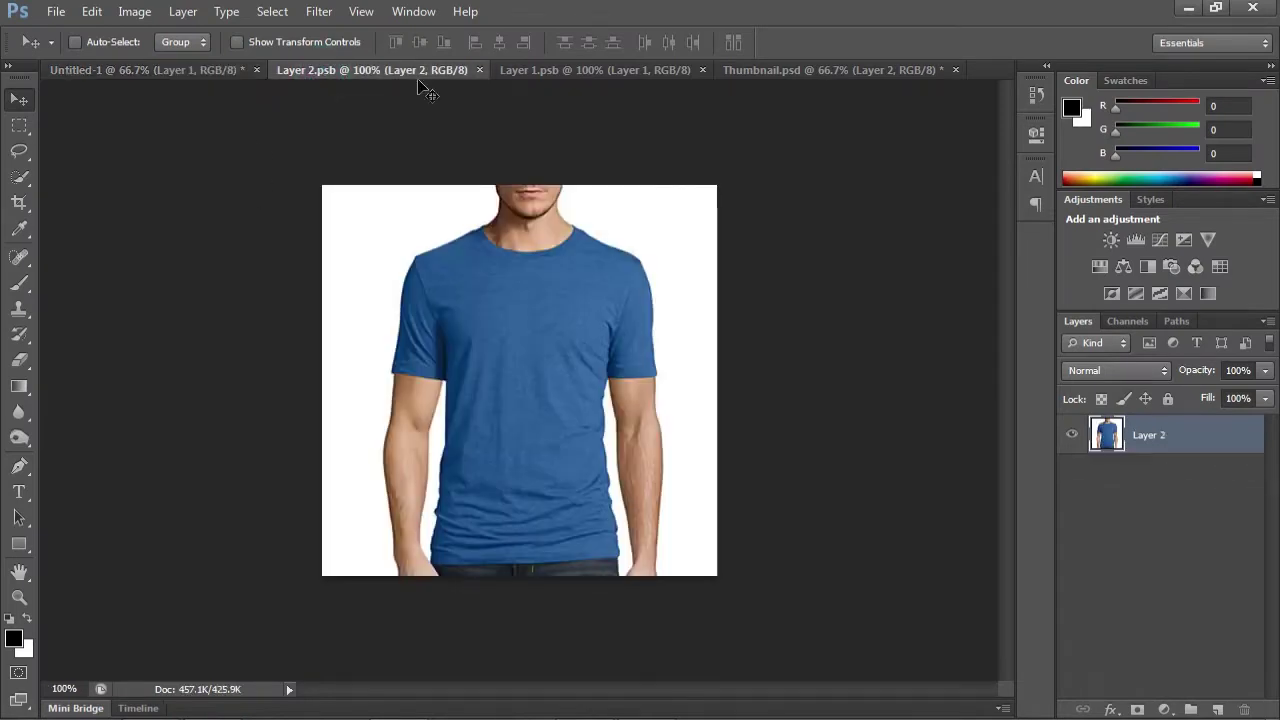
click(569, 72)
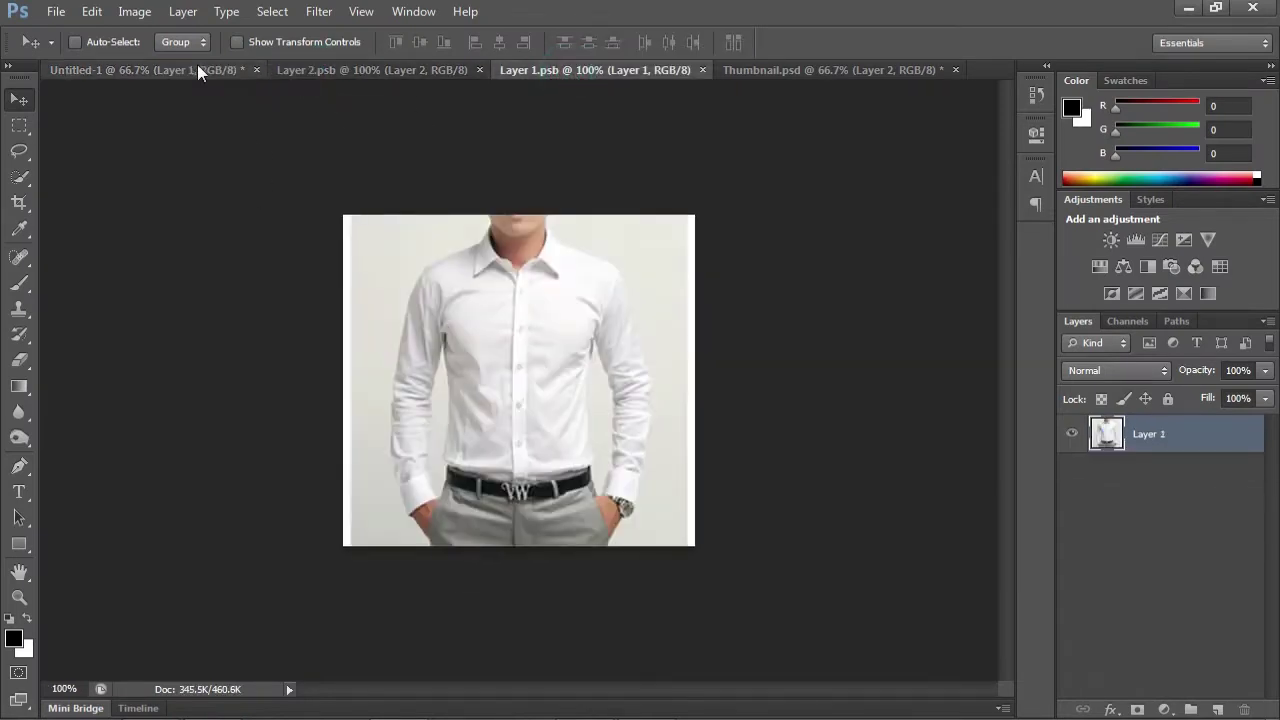
click(197, 64)
click(357, 64)
click(580, 64)
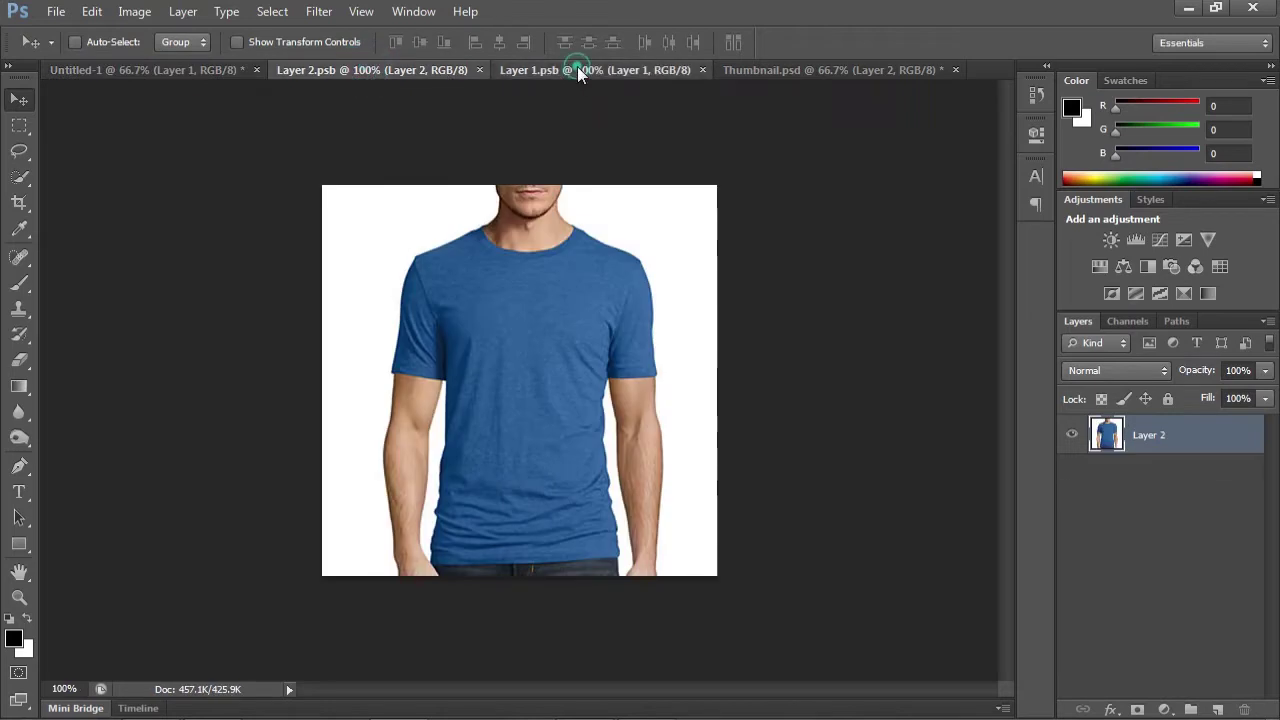
click(113, 73)
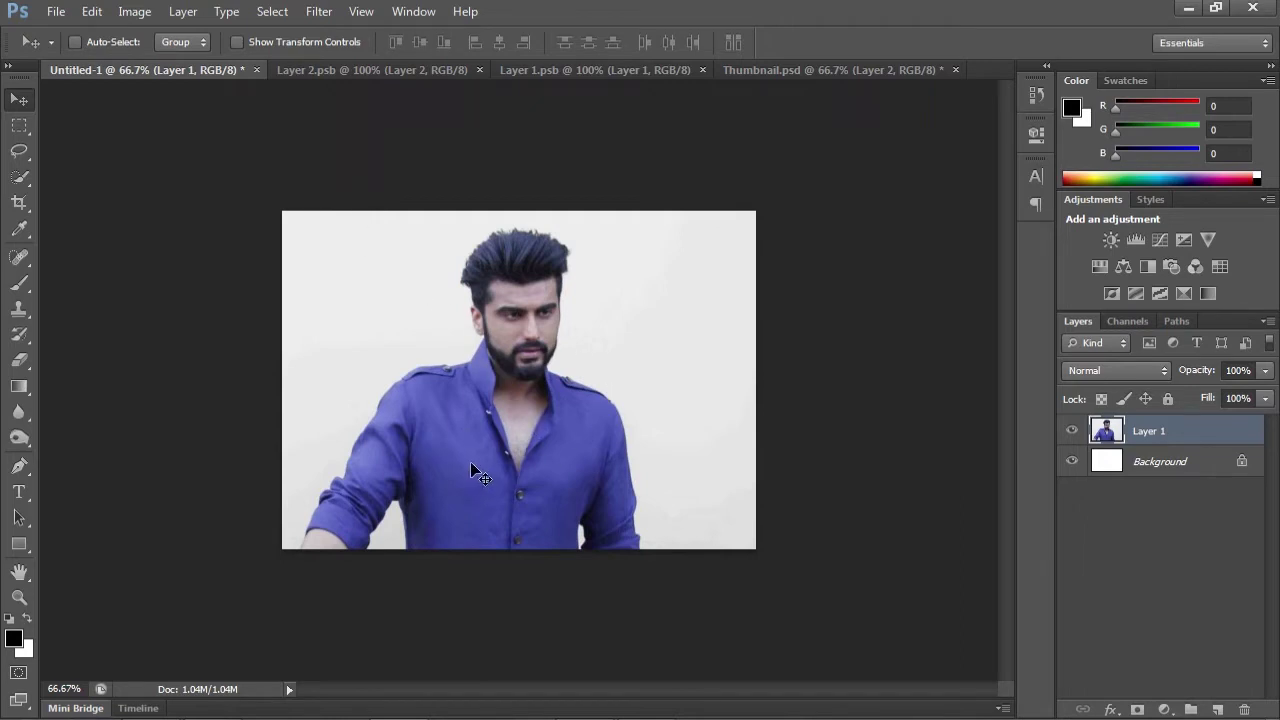
click(31, 182)
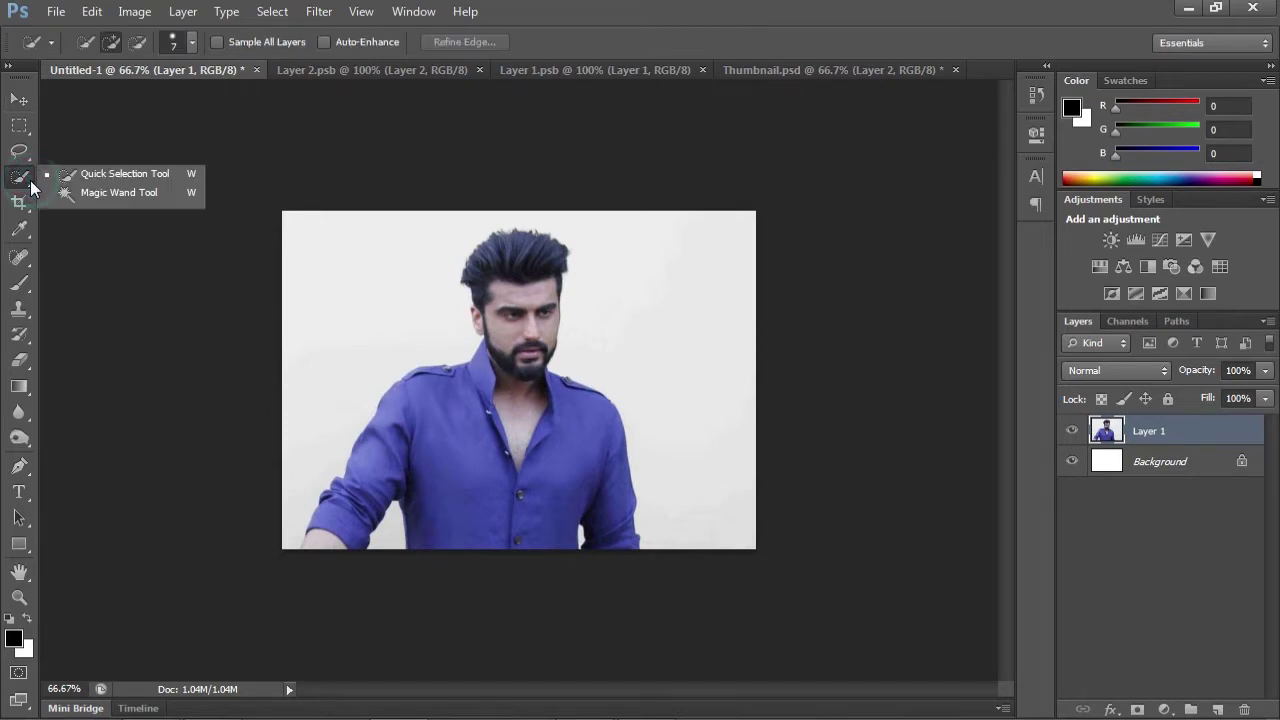
Step: Quick-select the blue shirt and copy it onto a new Layer 2
click(116, 179)
drag(453, 429, 460, 440)
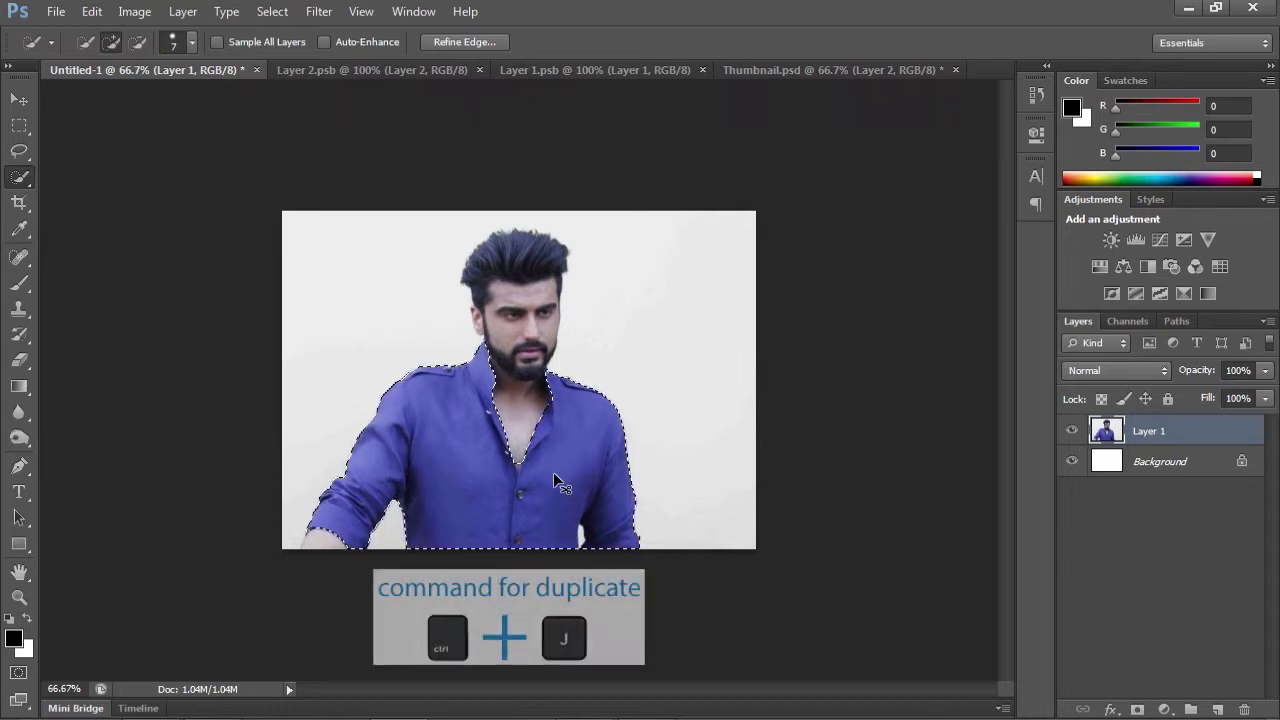
key(ctrl+j)
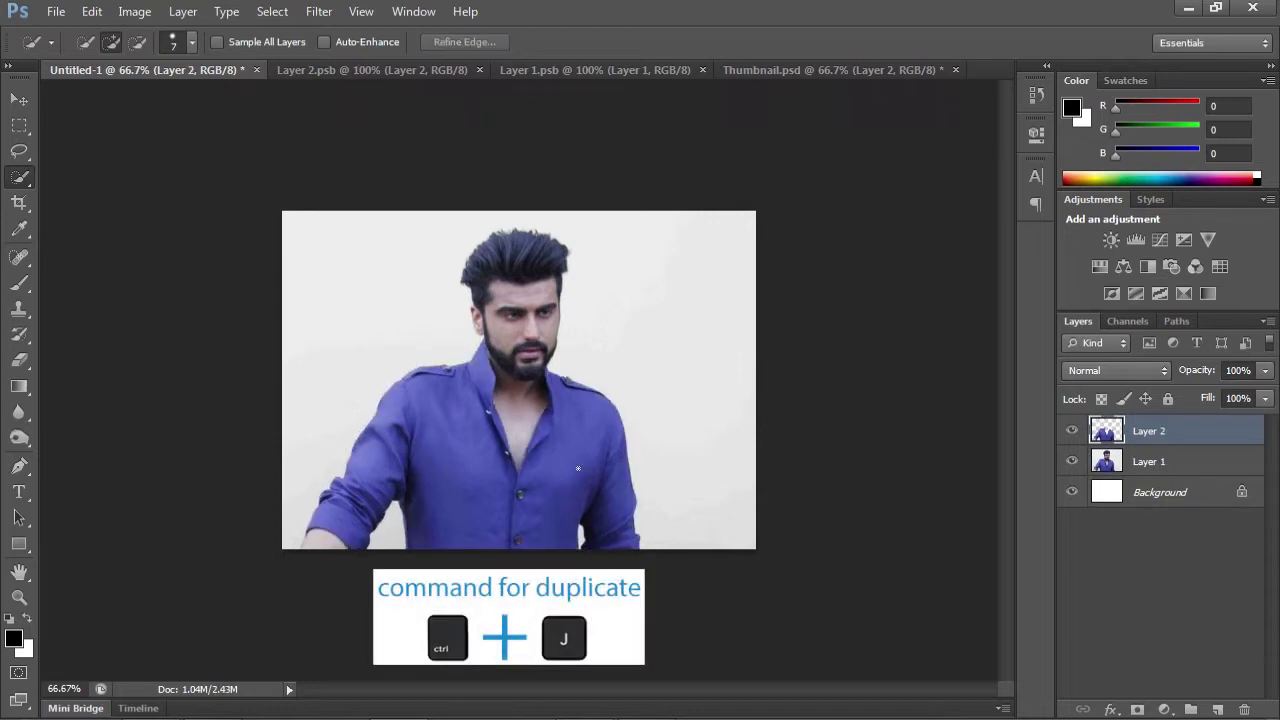
Step: Toggle Layer 1's visibility to check the copied shirt on Layer 2
click(1073, 462)
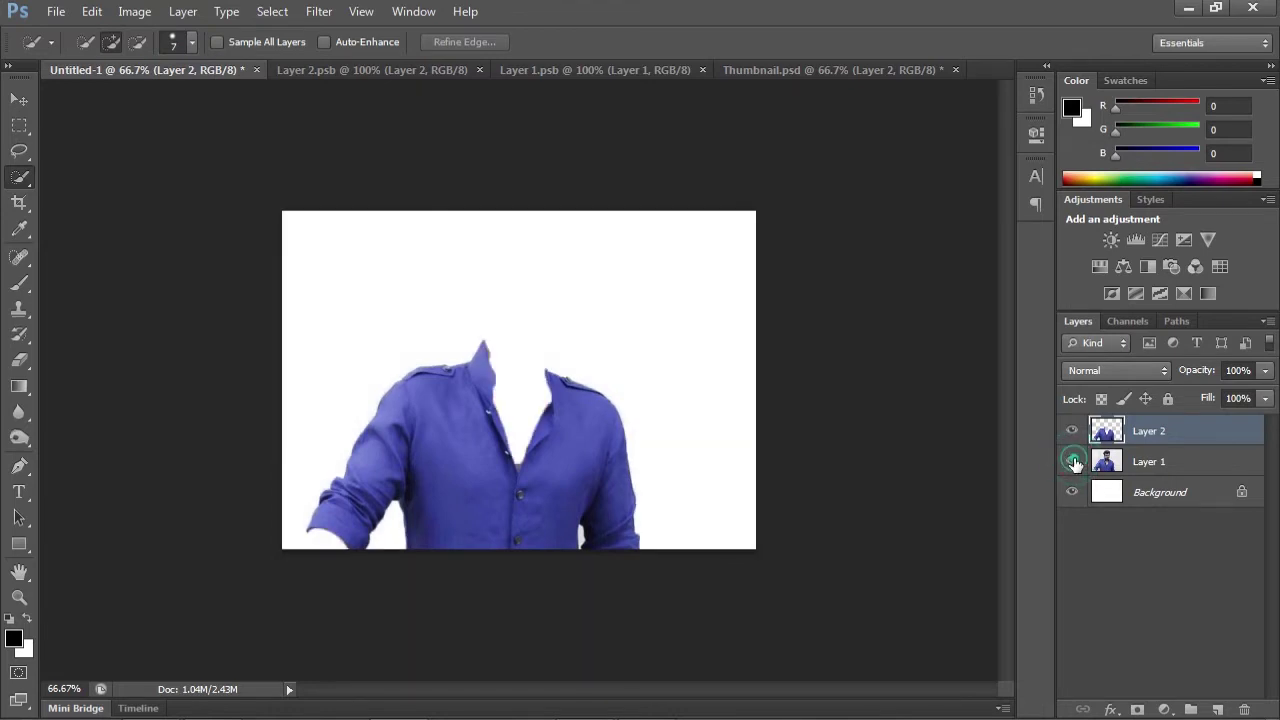
click(1073, 461)
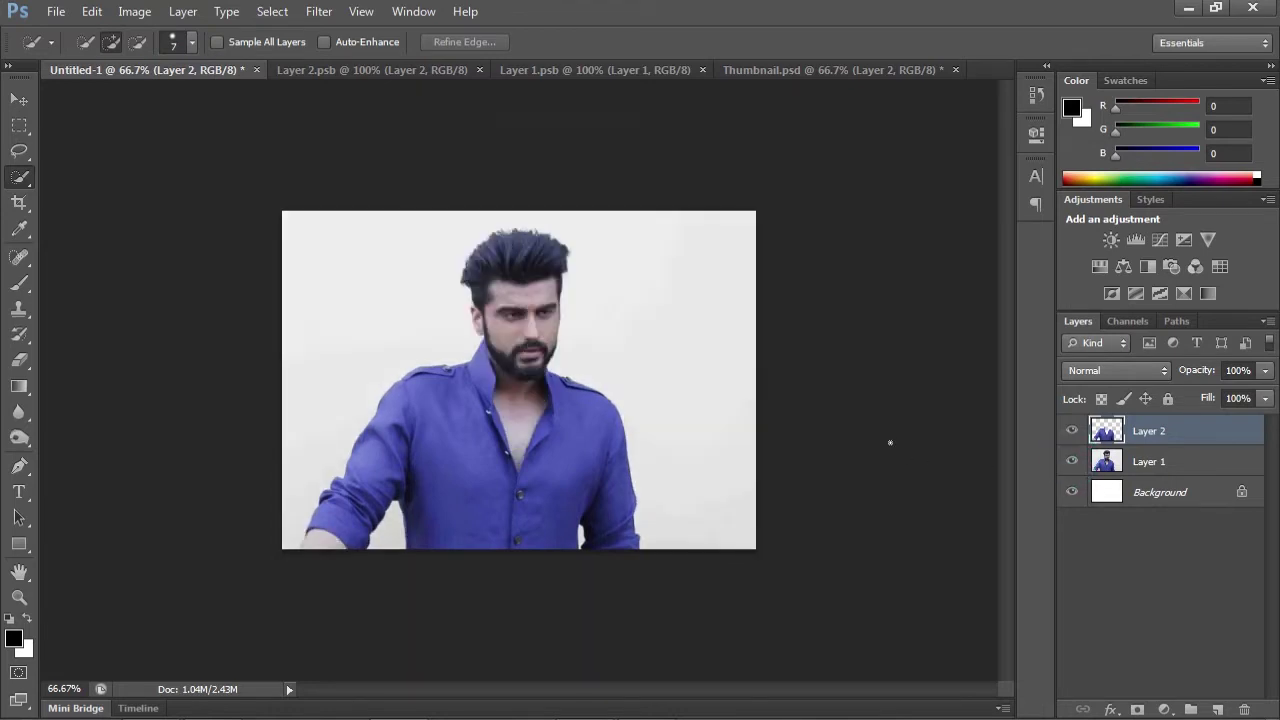
click(1071, 462)
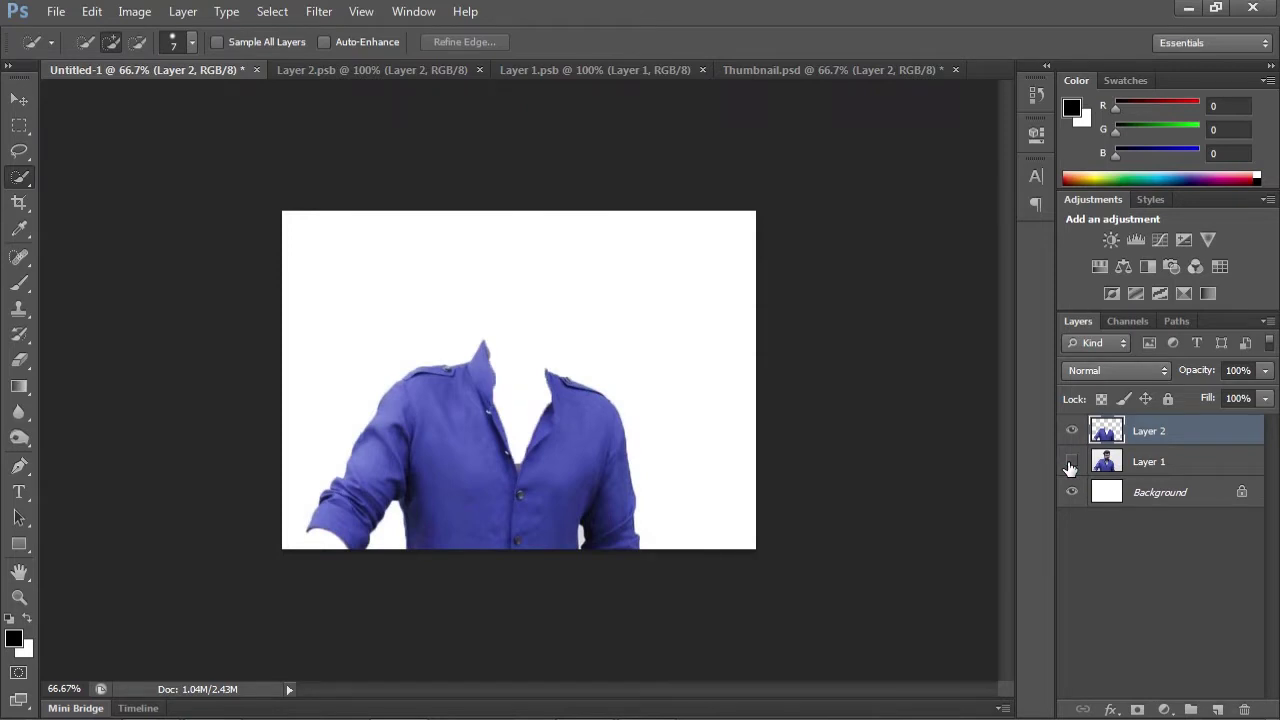
click(1071, 462)
click(1071, 462)
double_click(1152, 431)
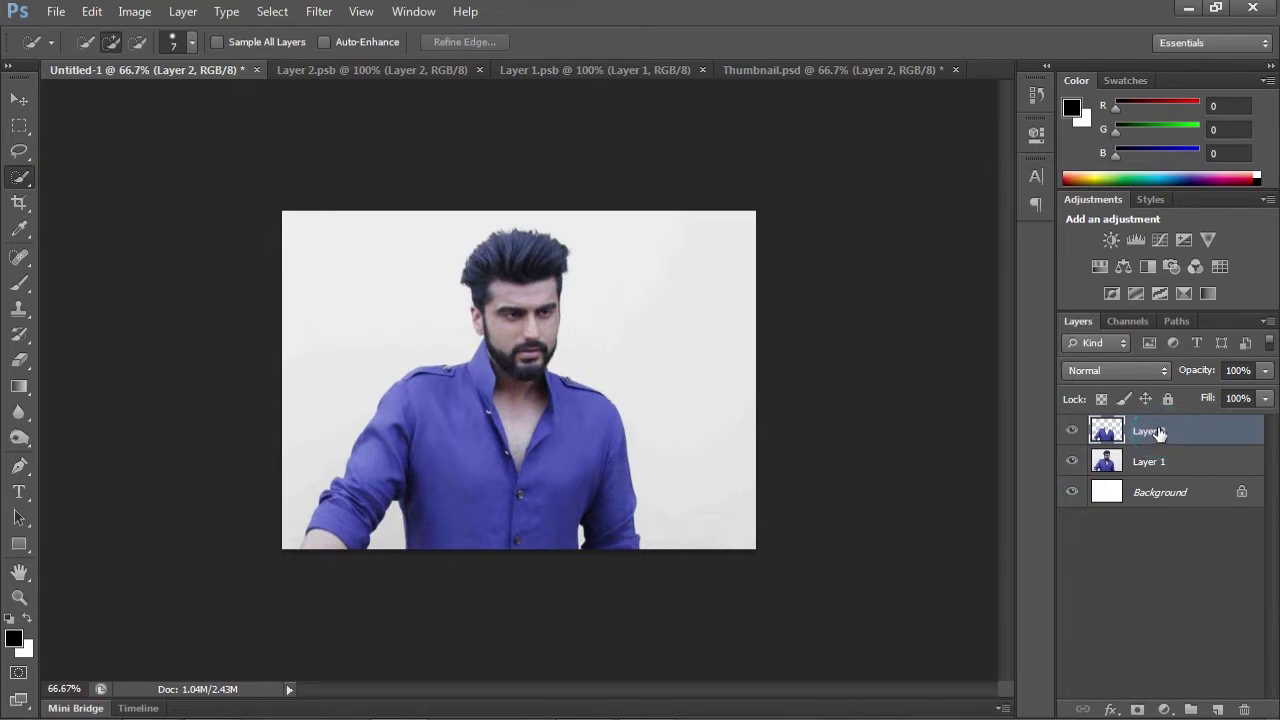
Step: Apply Color Balance midtones +35, -53, +72 to Layer 2, turning the shirt purple
key(ctrl+b)
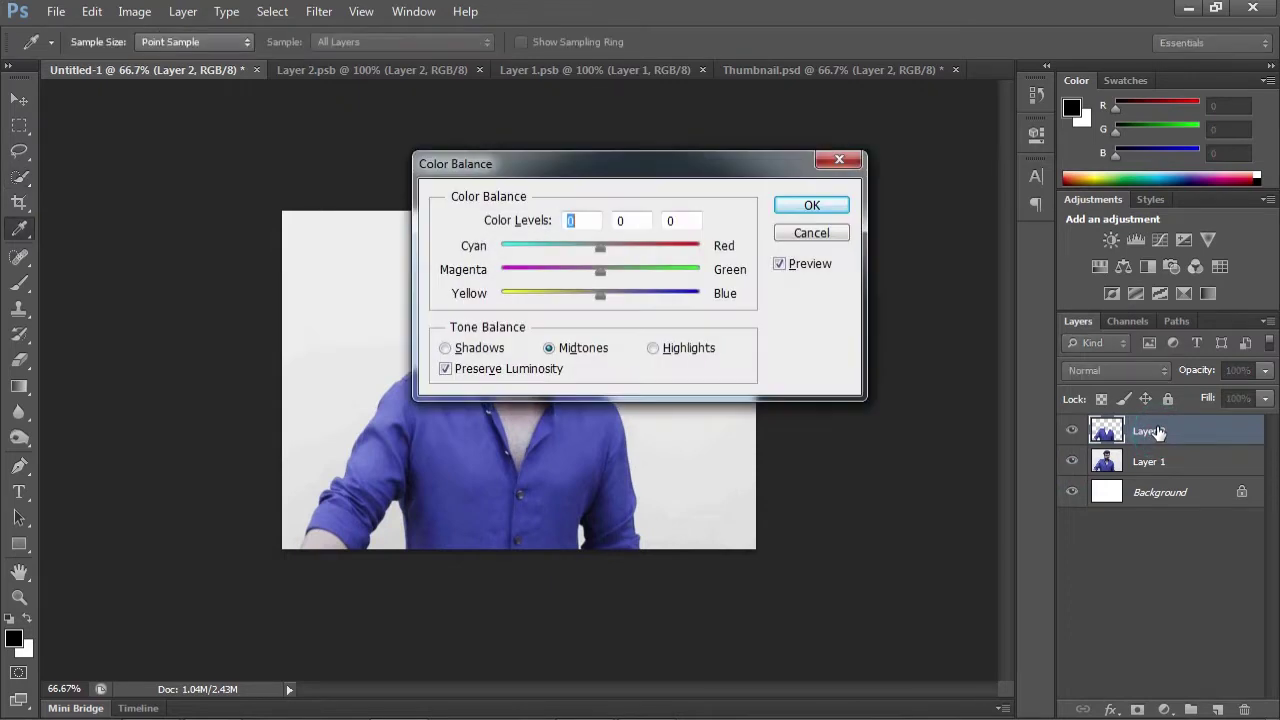
drag(606, 170, 966, 210)
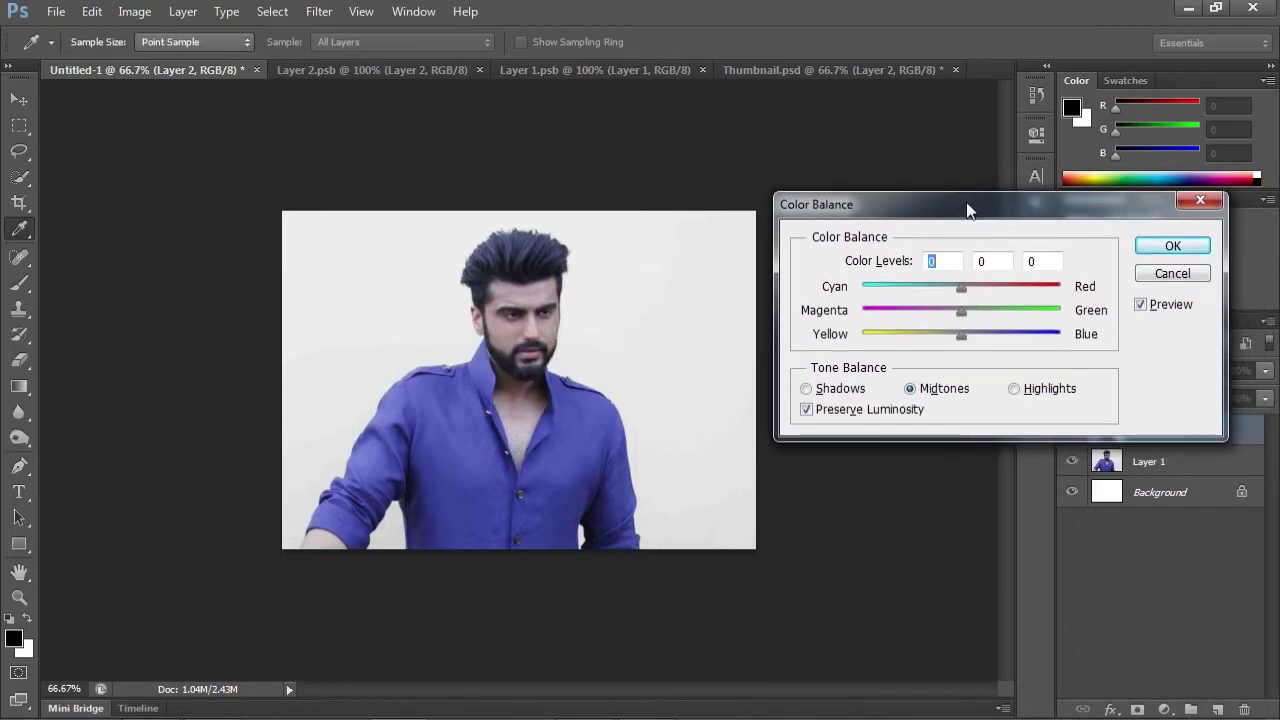
mouse_move(962, 286)
mouse_down()
mouse_move(895, 287)
mouse_move(1039, 288)
mouse_up()
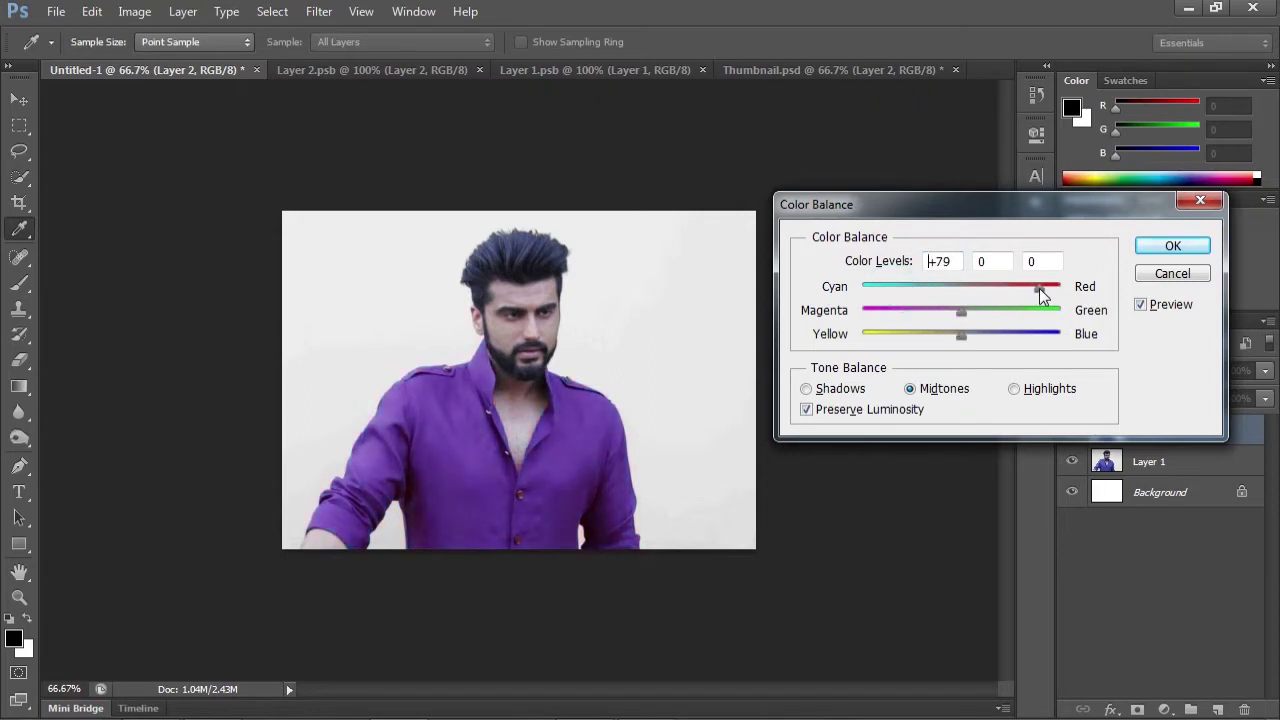
drag(914, 314, 908, 312)
drag(1040, 287, 996, 288)
drag(961, 334, 1030, 337)
click(1173, 247)
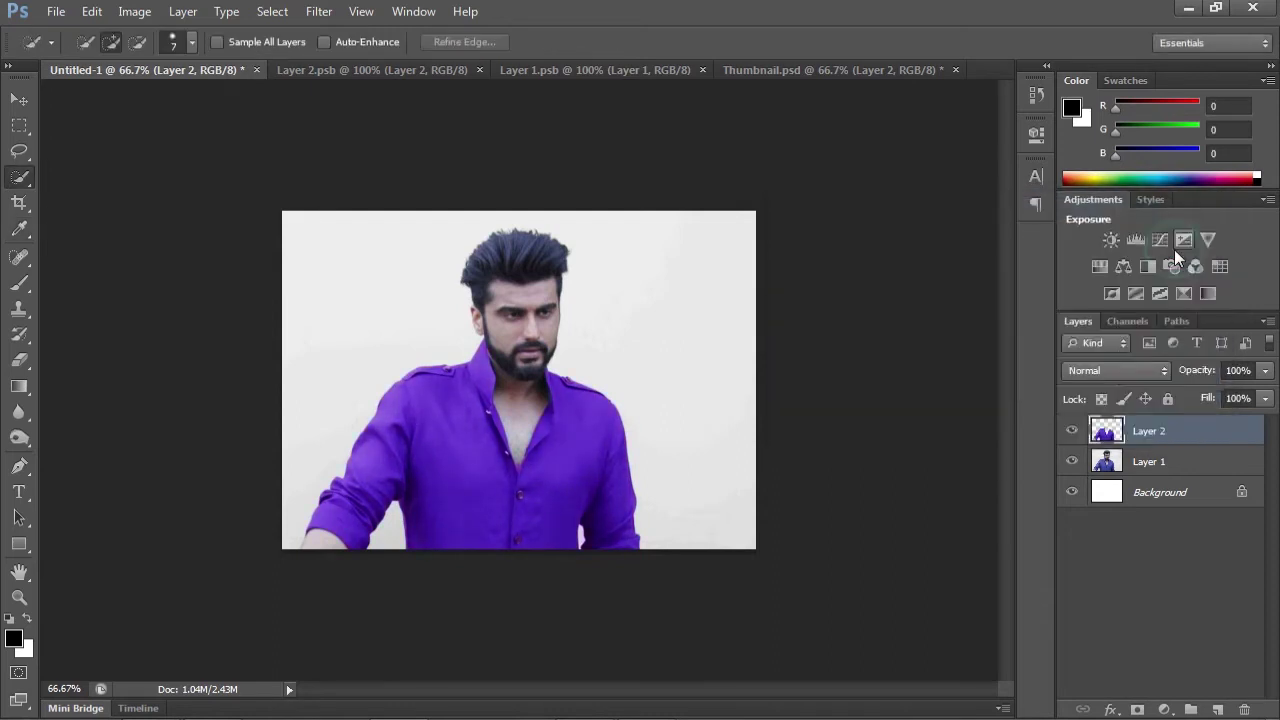
Step: Toggle Layer 2 off and on to compare, then switch to the Layer 2.psb T-shirt image
click(1072, 431)
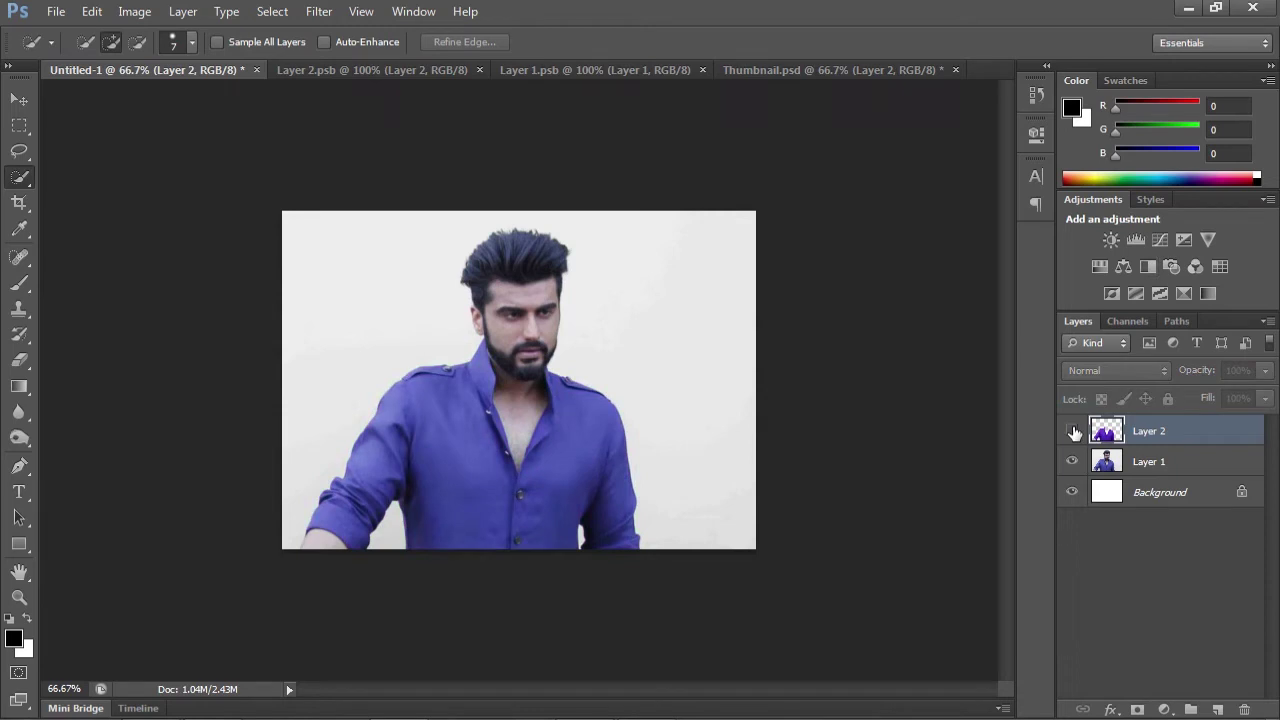
click(1072, 431)
click(1072, 431)
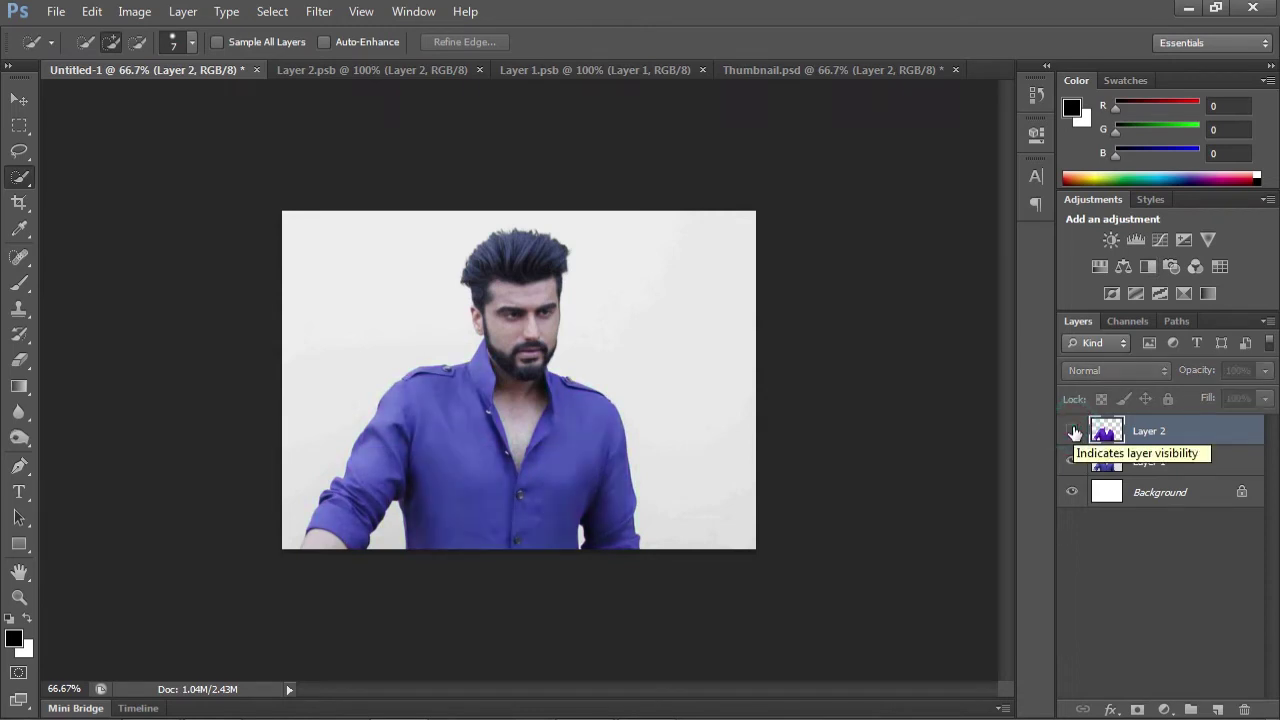
click(1072, 431)
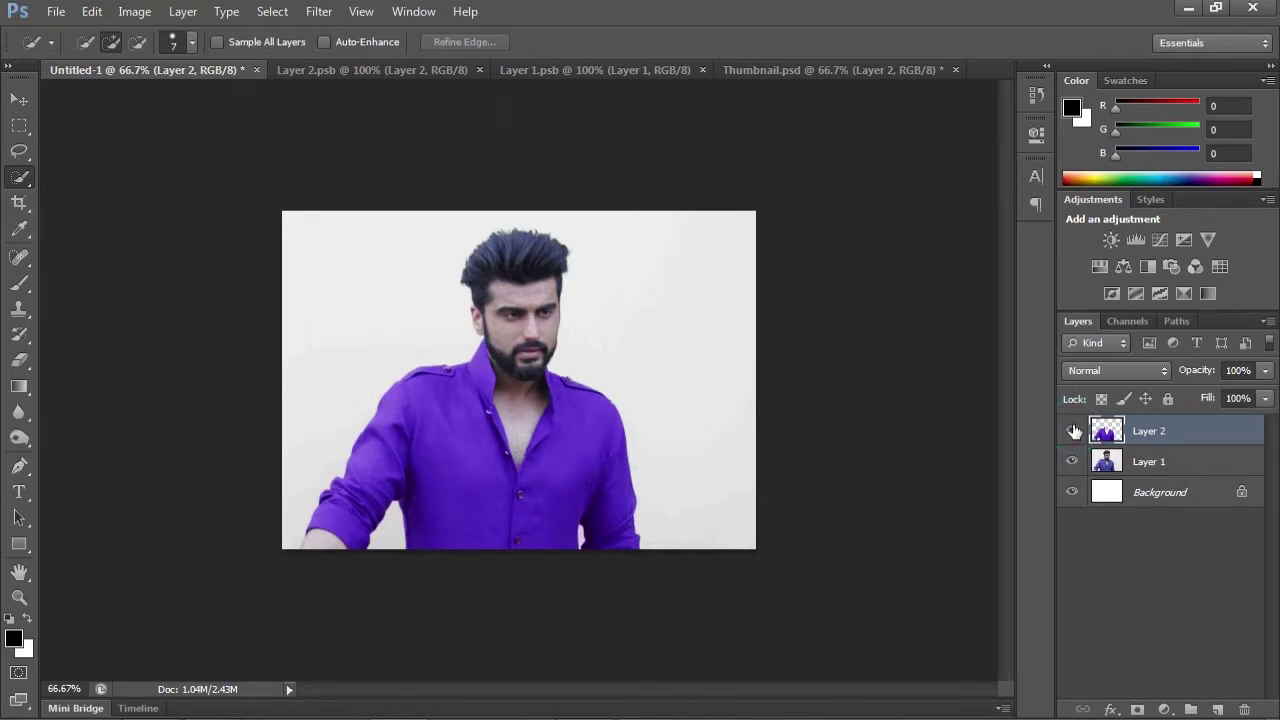
click(348, 86)
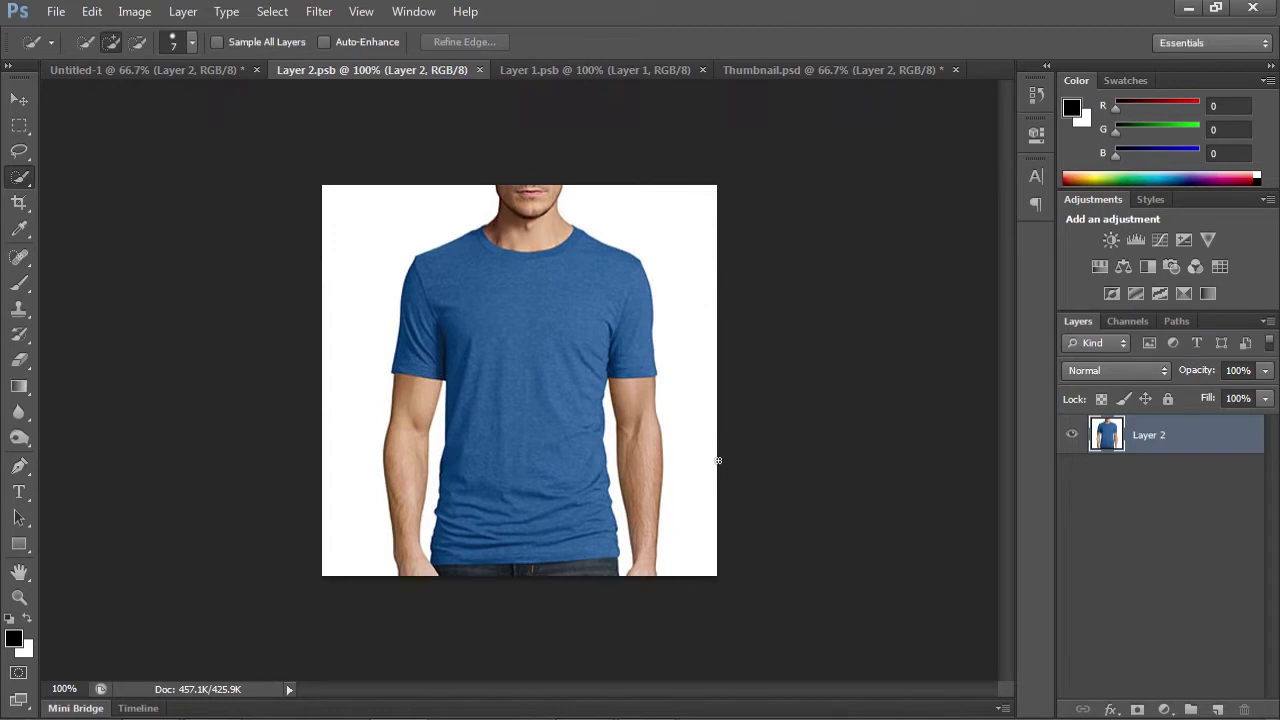
Step: Add a Hue/Saturation adjustment layer and sample the T-shirt to target its Blues
click(1164, 709)
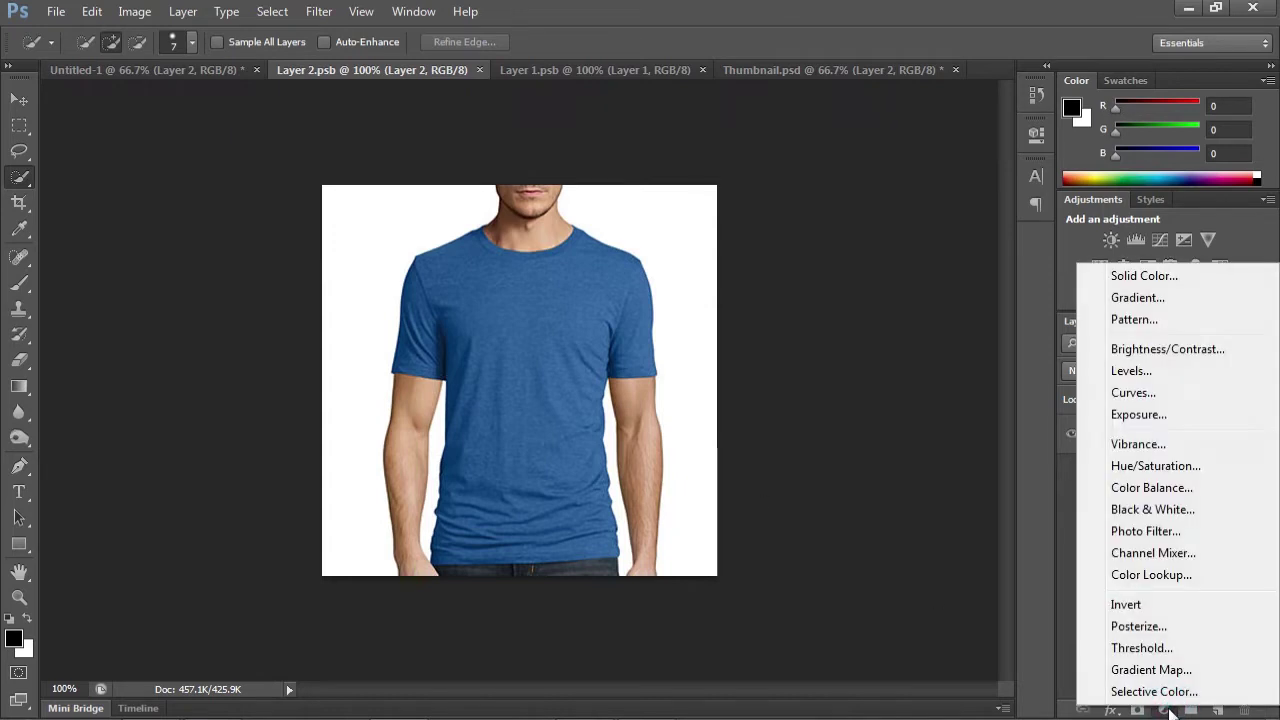
click(1160, 466)
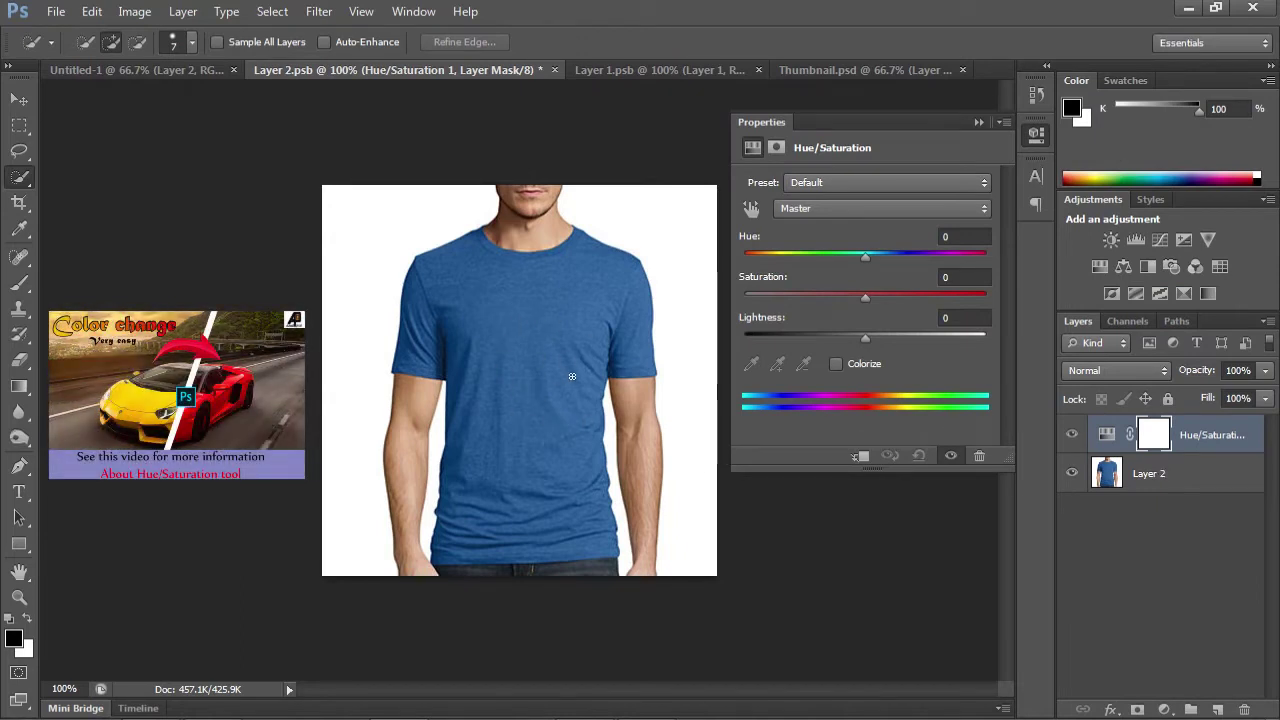
click(751, 210)
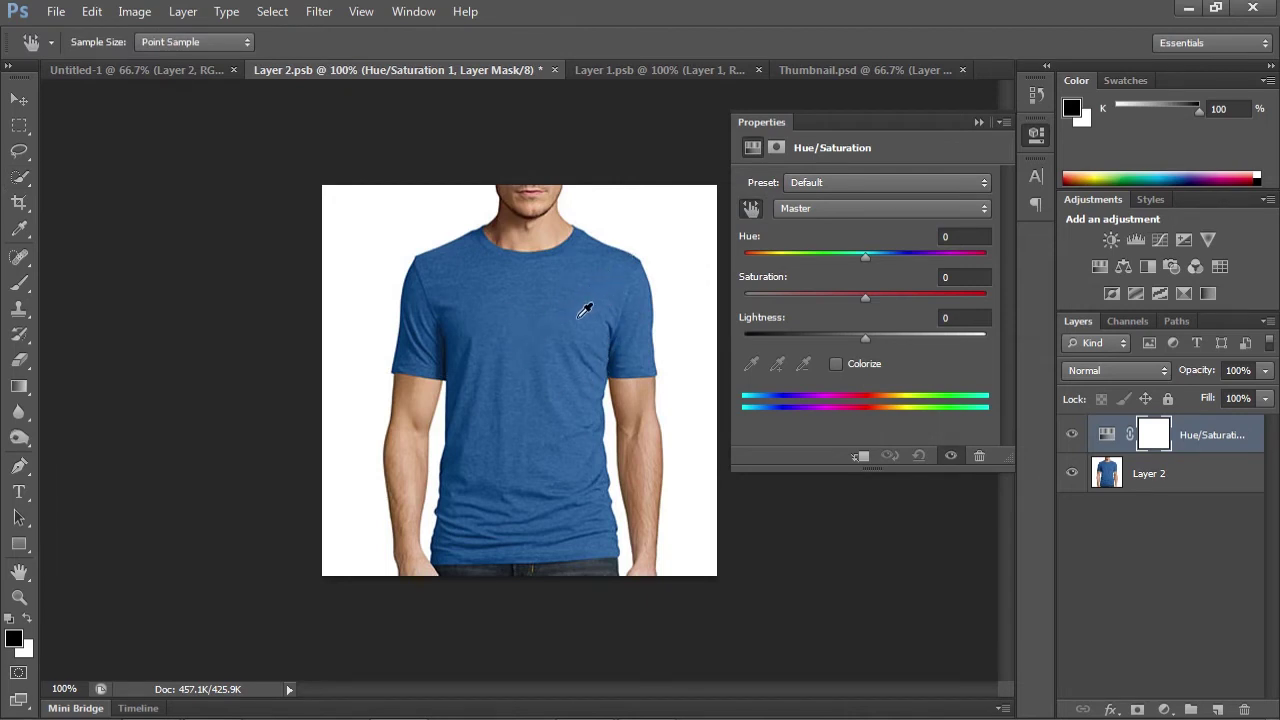
click(499, 315)
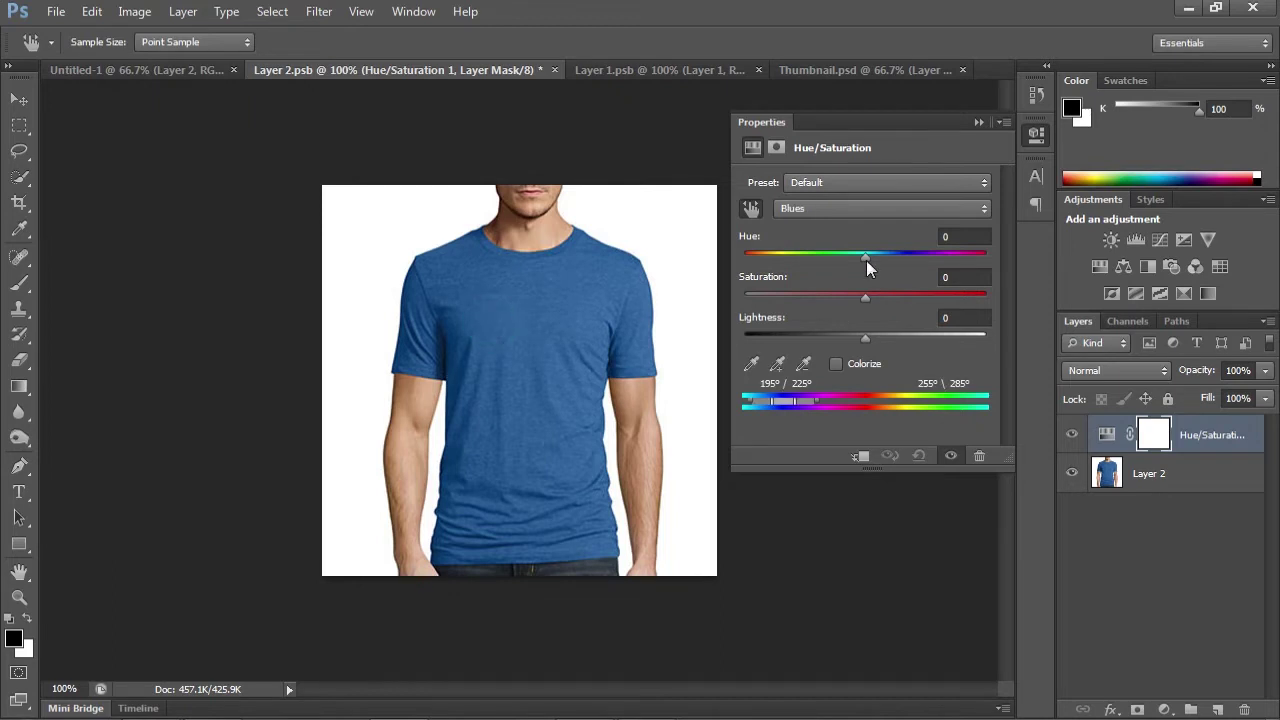
Step: Shift the Blues hue, raise saturation to +37 and widen the range so the T-shirt turns purple
drag(866, 260, 800, 259)
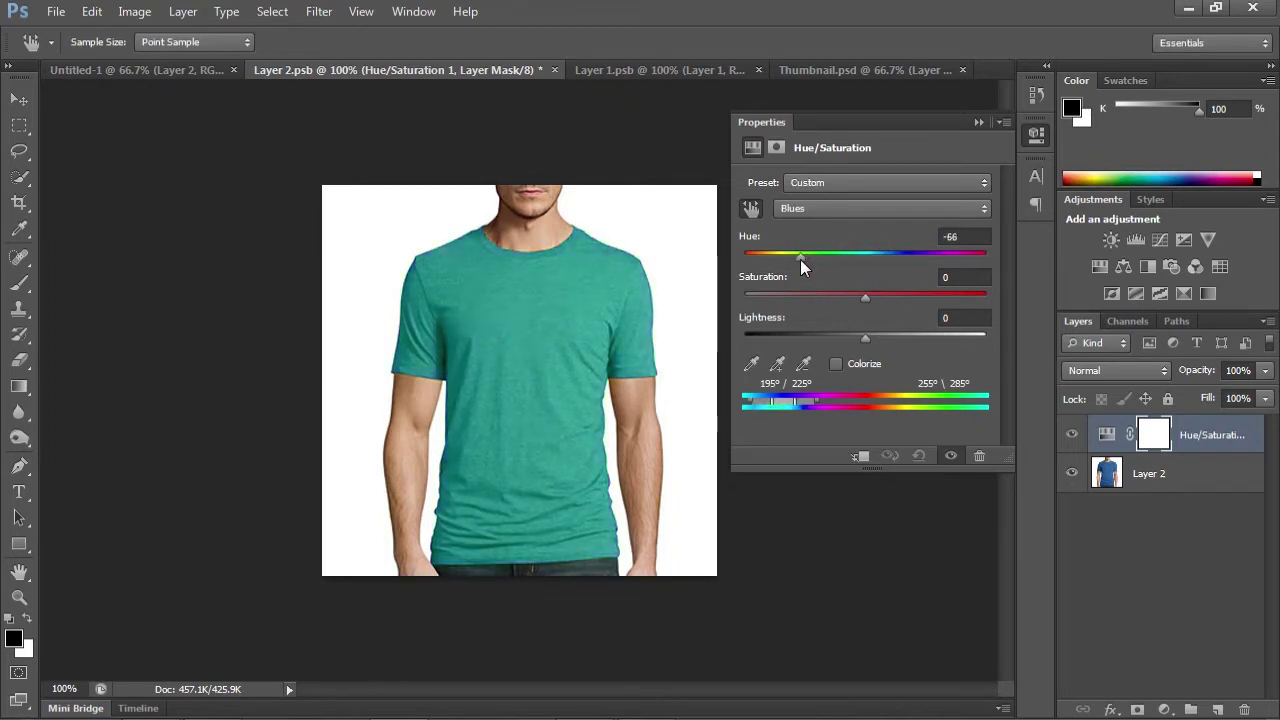
drag(866, 294, 910, 294)
mouse_move(802, 258)
mouse_down()
mouse_move(959, 256)
mouse_move(768, 256)
mouse_move(1000, 257)
mouse_move(826, 267)
mouse_move(928, 268)
mouse_move(844, 268)
mouse_move(897, 264)
mouse_move(872, 262)
mouse_up()
drag(788, 403, 755, 403)
mouse_move(872, 256)
mouse_down()
mouse_move(852, 254)
mouse_move(940, 257)
mouse_up()
click(979, 122)
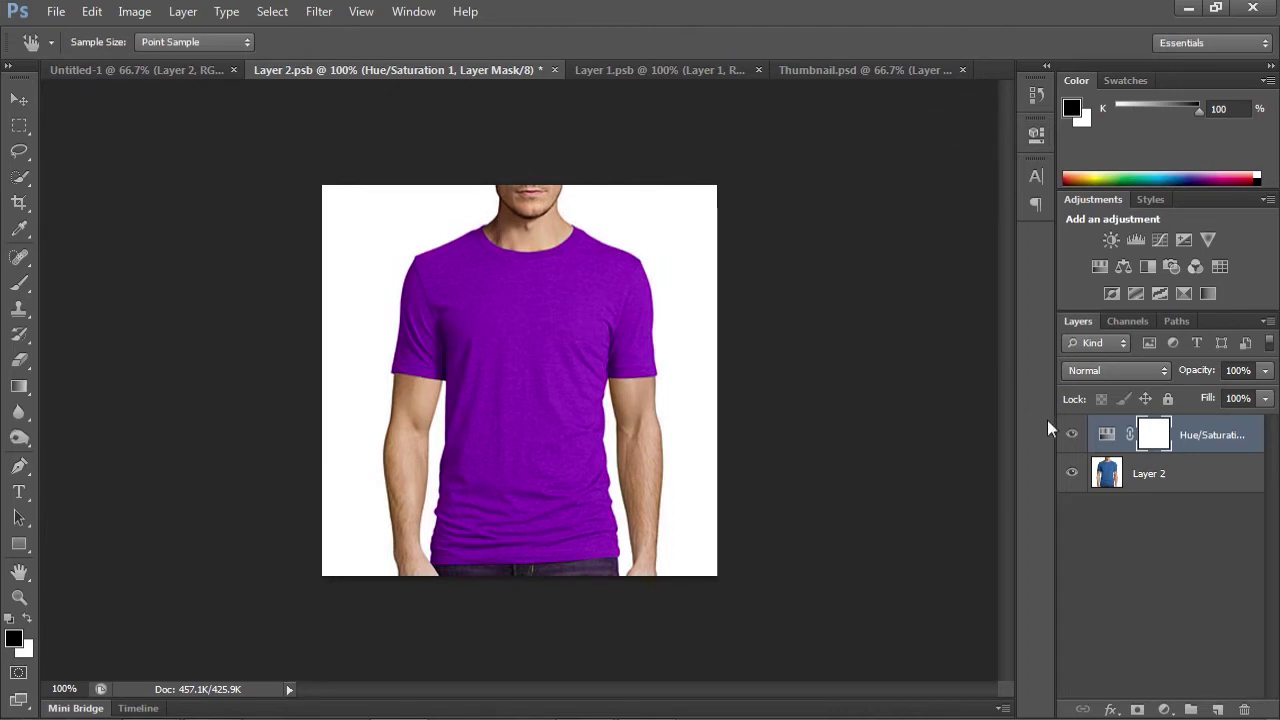
Step: Toggle the Hue/Saturation layer to compare, then switch to the white-shirt Layer 1.psb with Quick Selection
click(1073, 437)
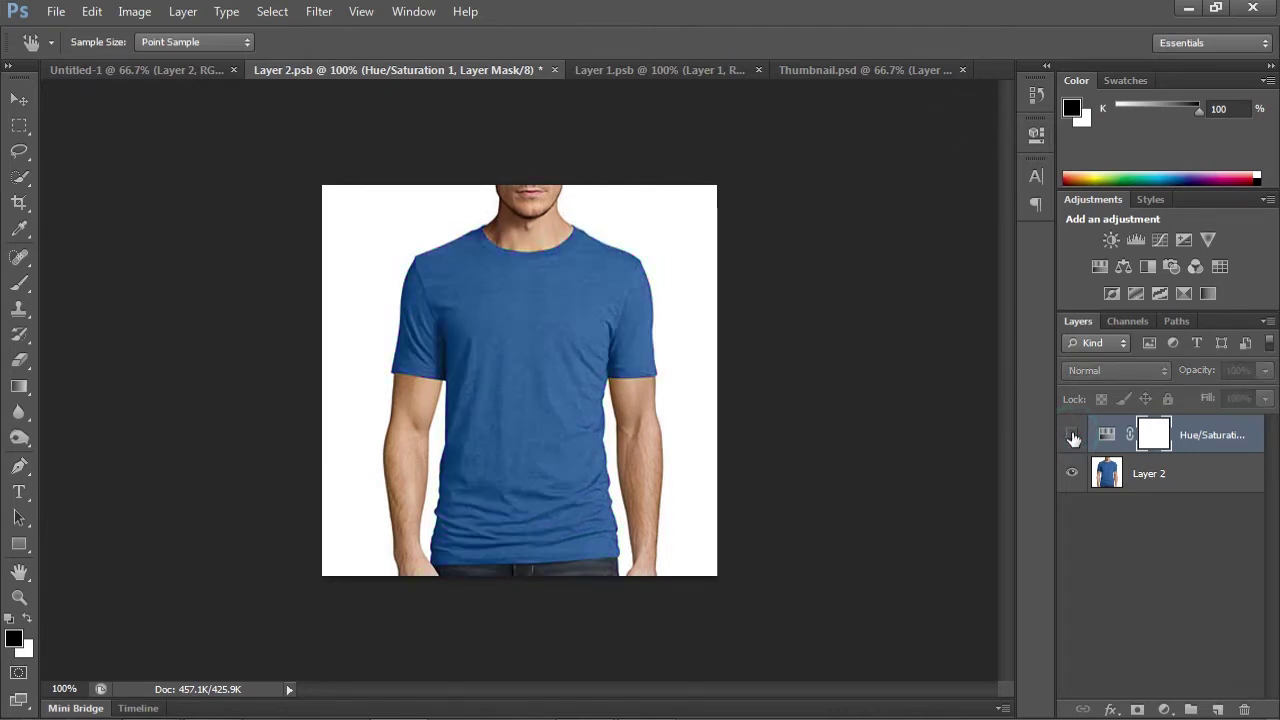
click(1073, 437)
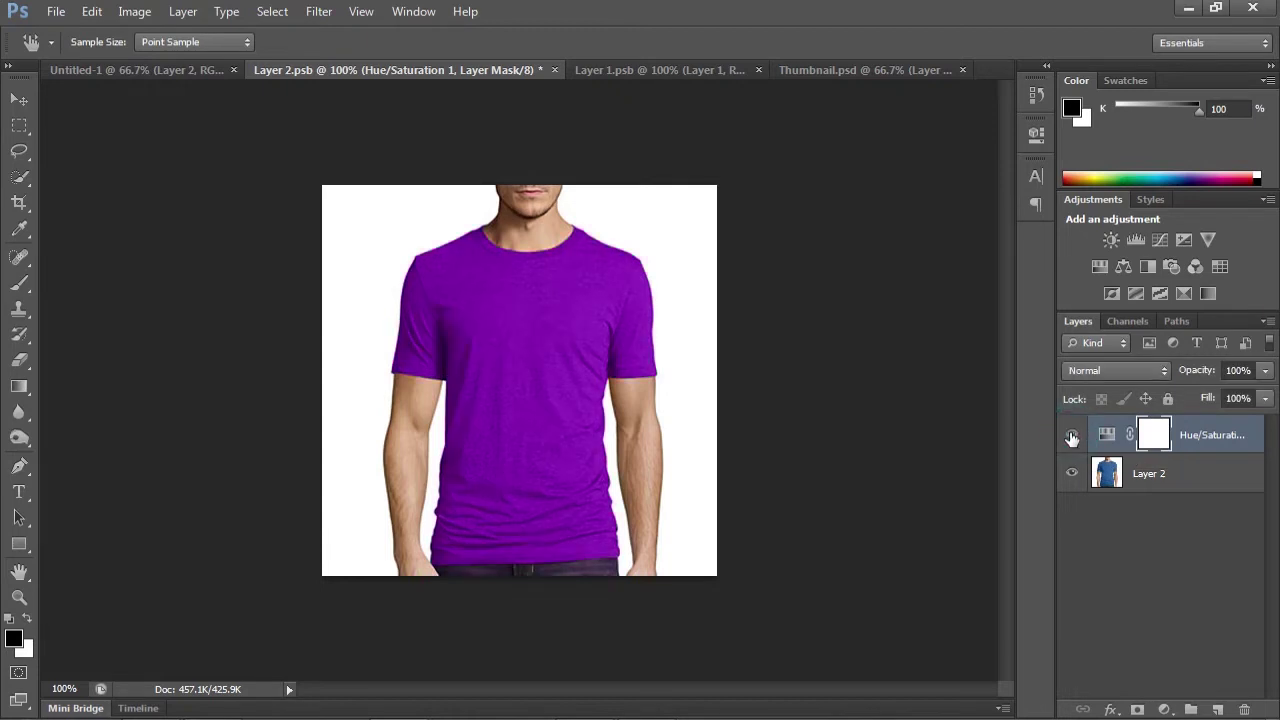
click(705, 70)
key(w)
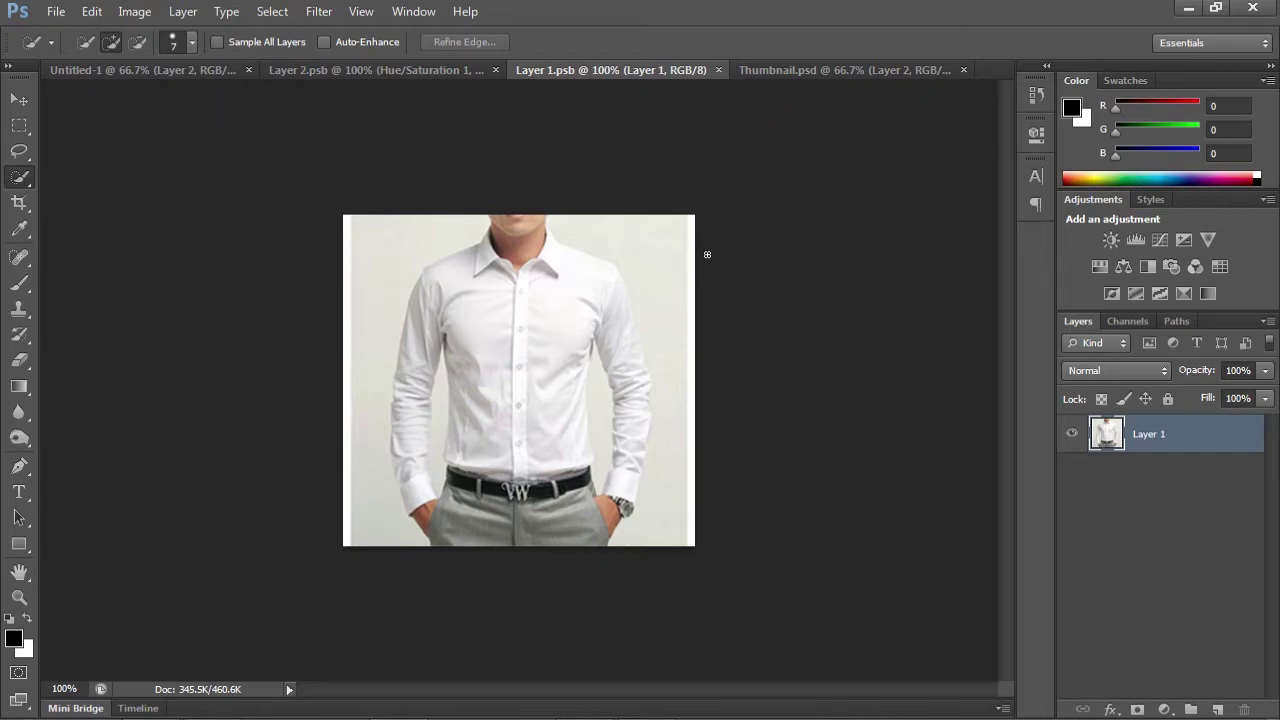
Step: Quick-select a patch of the white shirt's chest and bring up Hue/Saturation with Ctrl+U
key(ctrl+plus)
key(ctrl+minus)
drag(491, 320, 540, 343)
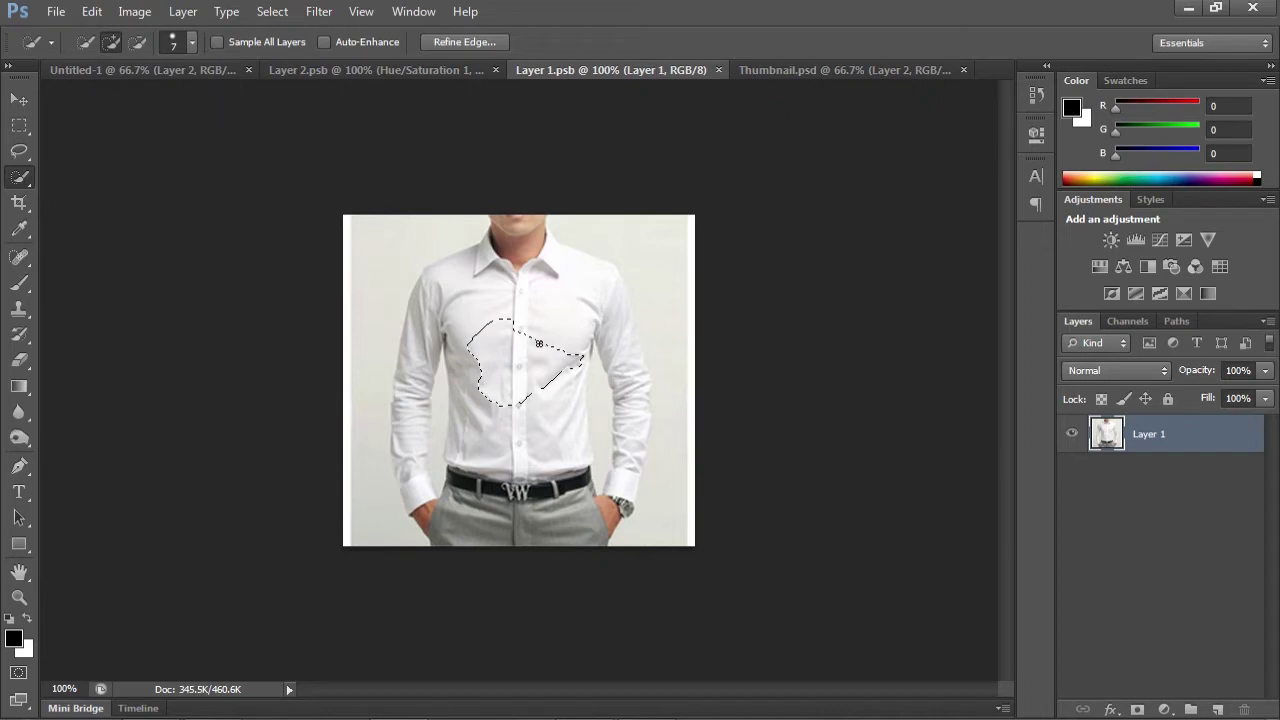
key(ctrl+u)
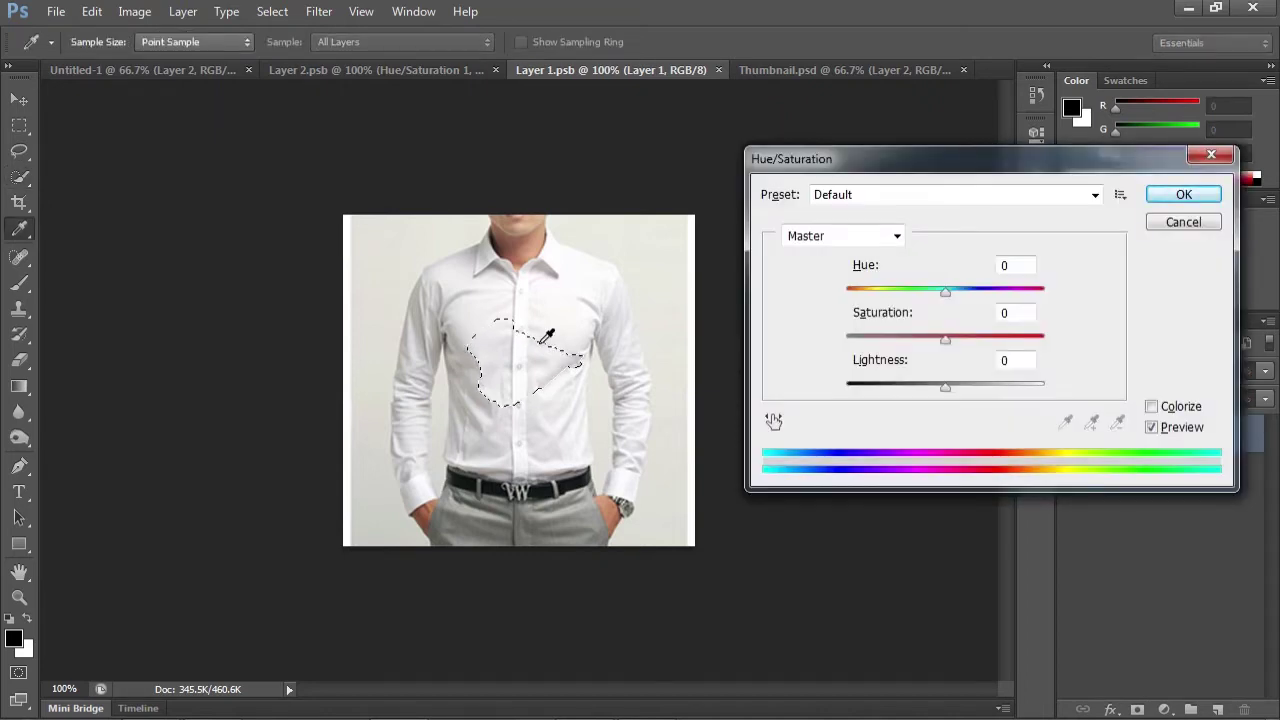
Step: Apply Hue -180 and Saturation +100 to the chest patch, then deselect
drag(945, 290, 848, 290)
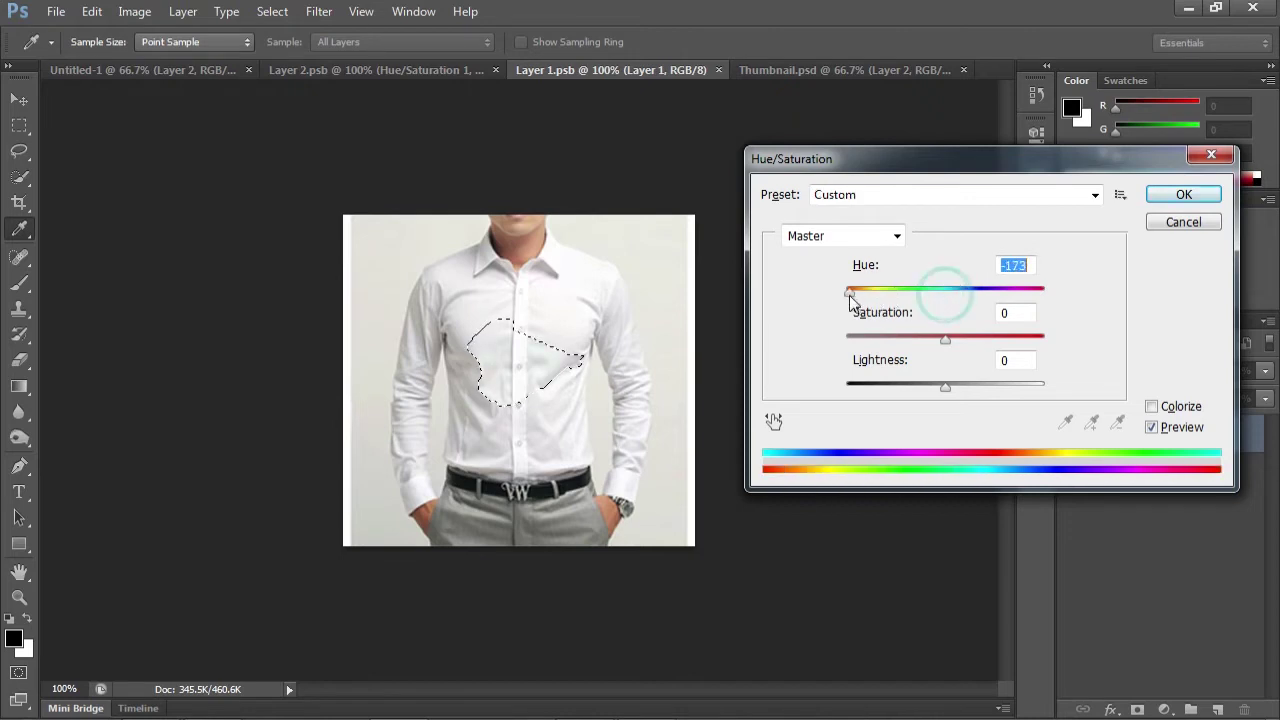
mouse_move(948, 345)
mouse_down()
mouse_move(836, 348)
mouse_move(1208, 318)
mouse_up()
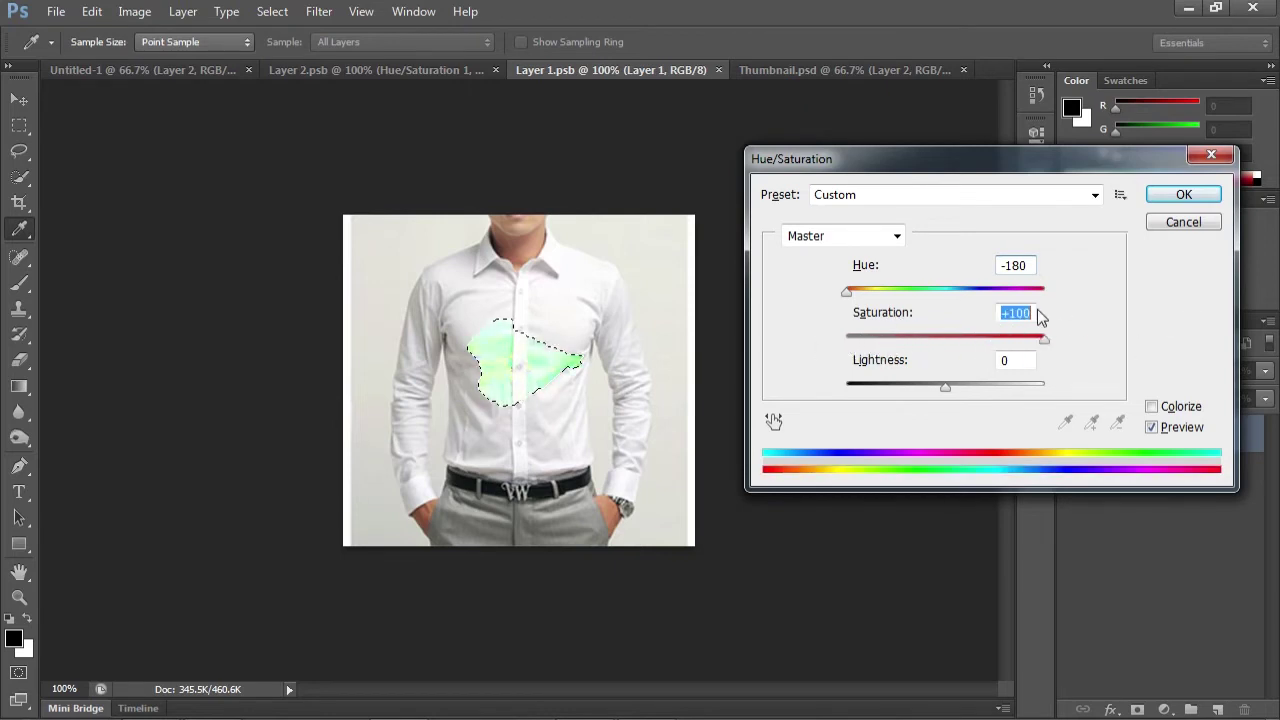
click(1182, 195)
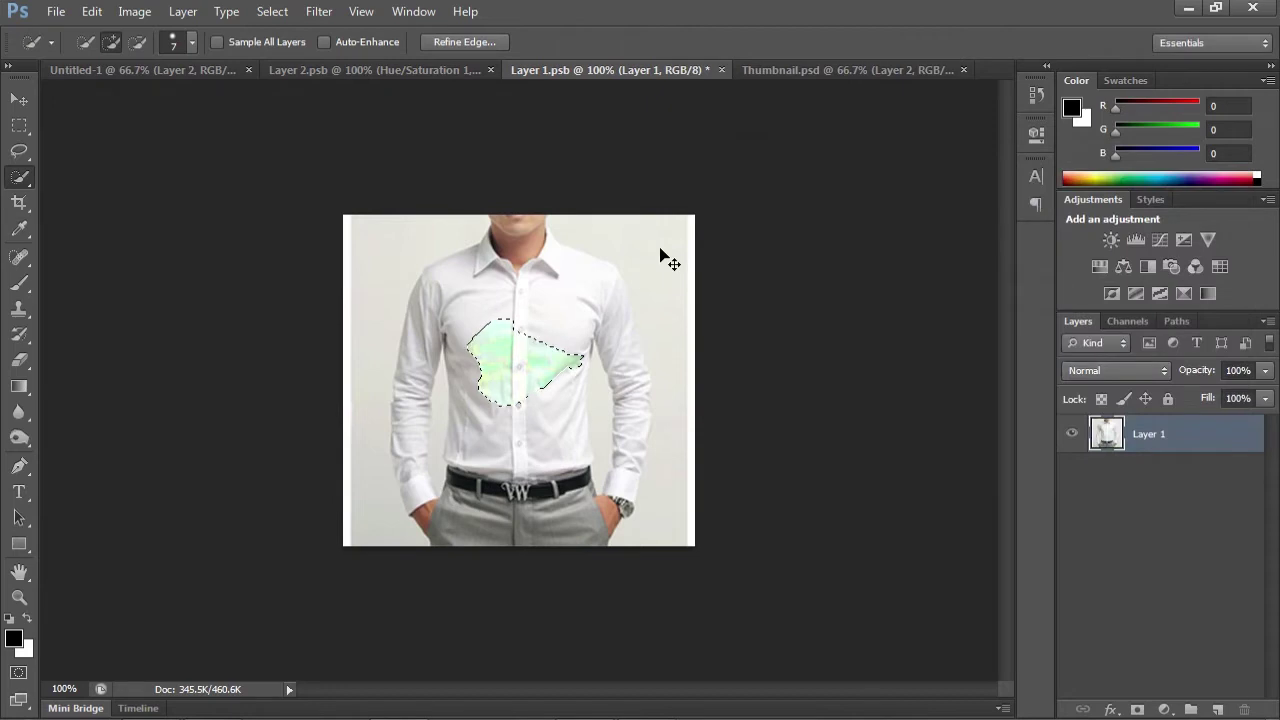
key(ctrl+d)
Step: Undo the green chest tint, then trial a Hue/Saturation layer targeting Reds sampled from the shirt
key(ctrl+alt+z)
key(ctrl+alt+z)
key(ctrl+alt+z)
key(ctrl+alt+z)
click(1164, 709)
click(1158, 467)
click(752, 208)
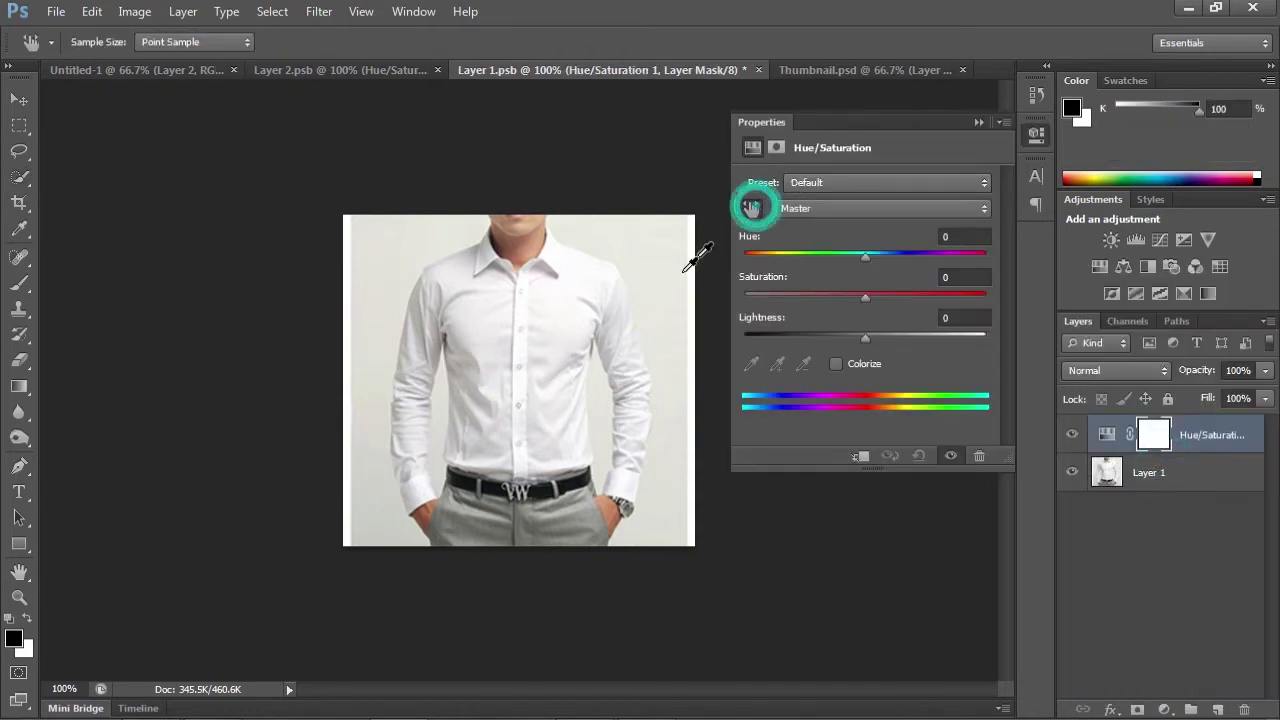
click(545, 314)
mouse_move(867, 253)
mouse_down()
mouse_move(1116, 282)
mouse_move(800, 316)
mouse_move(916, 316)
mouse_move(730, 303)
mouse_move(781, 307)
mouse_up()
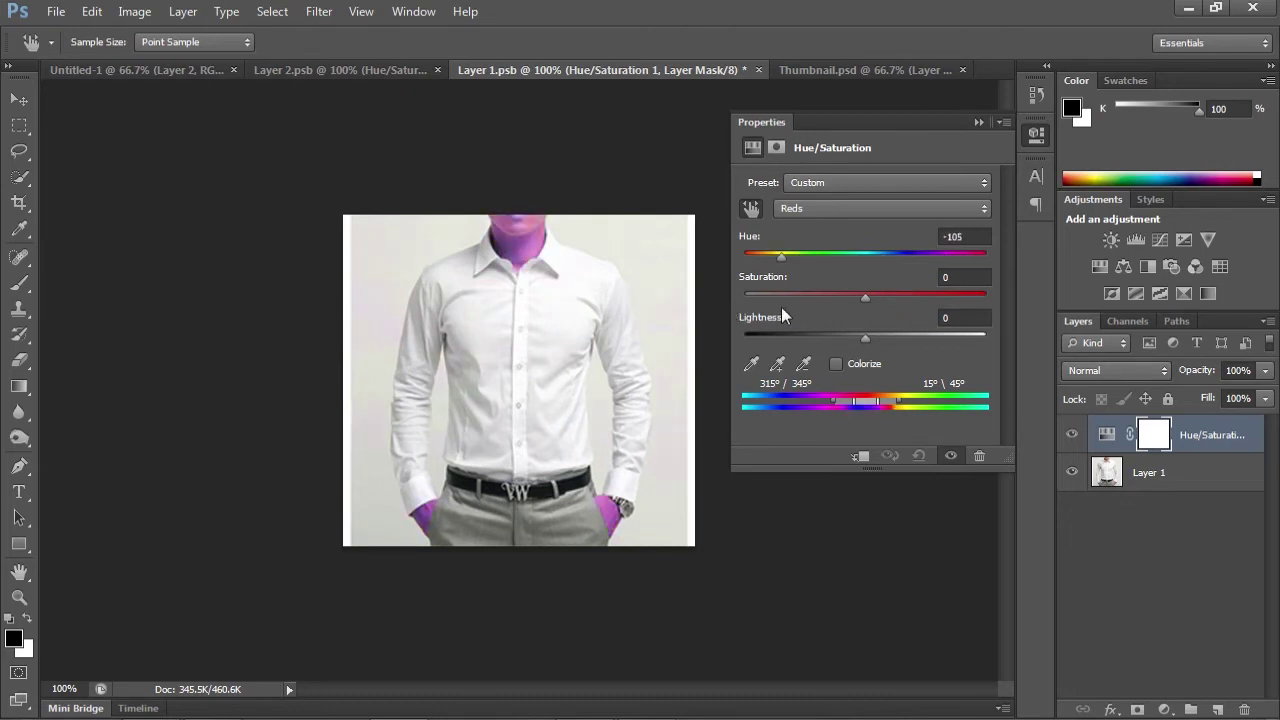
click(976, 122)
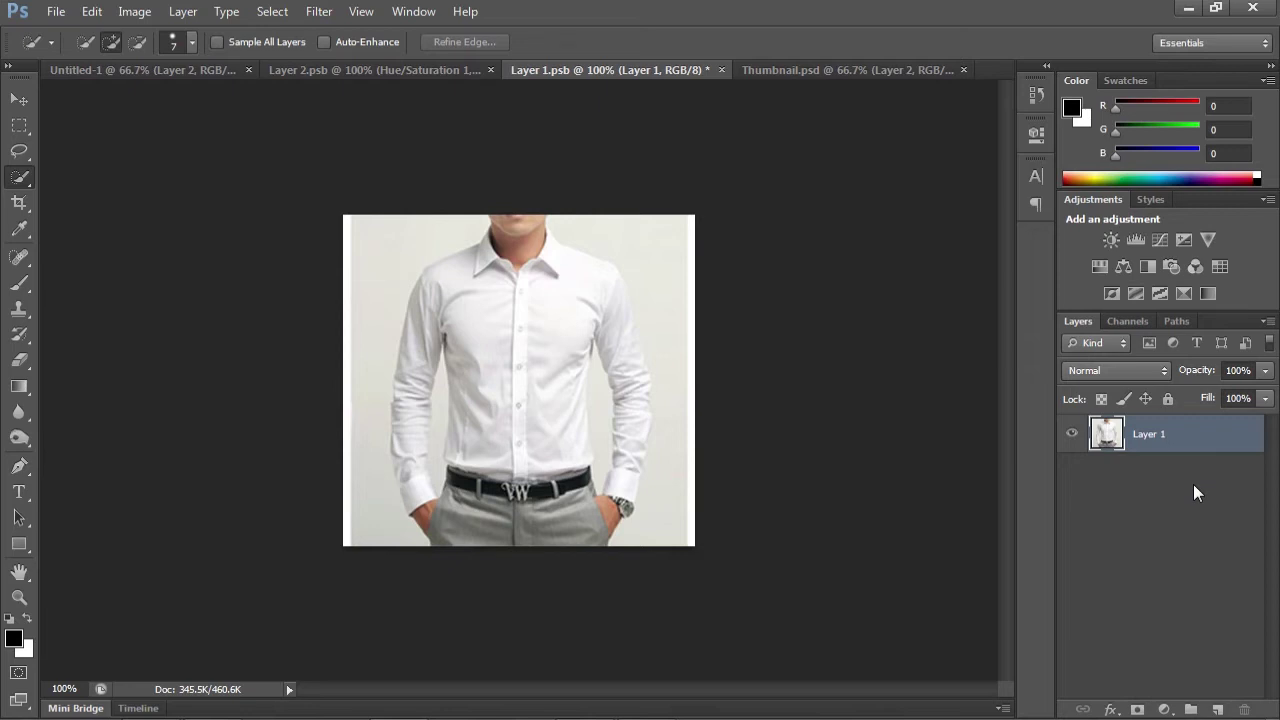
Step: Quick-select the shirt and subtract the lower-left background from the selection
right_click(22, 177)
click(113, 174)
click(483, 316)
alt+click(364, 516)
scroll(364, 516, up, 2)
scroll(320, 449, down, 2)
scroll(320, 449, left, 3)
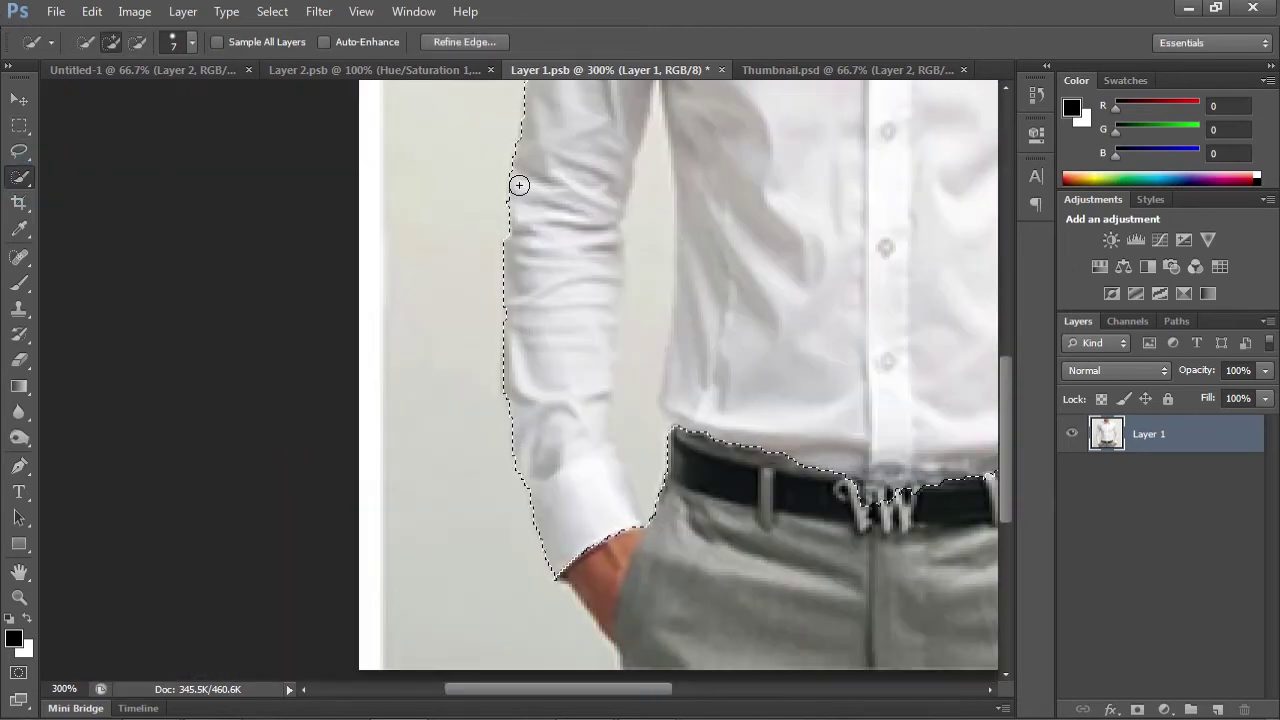
Step: With a smaller brush, subtract the gaps between the right sleeve and torso
key(bracketleft)
key(bracketleft)
key(bracketleft)
drag(654, 203, 640, 277)
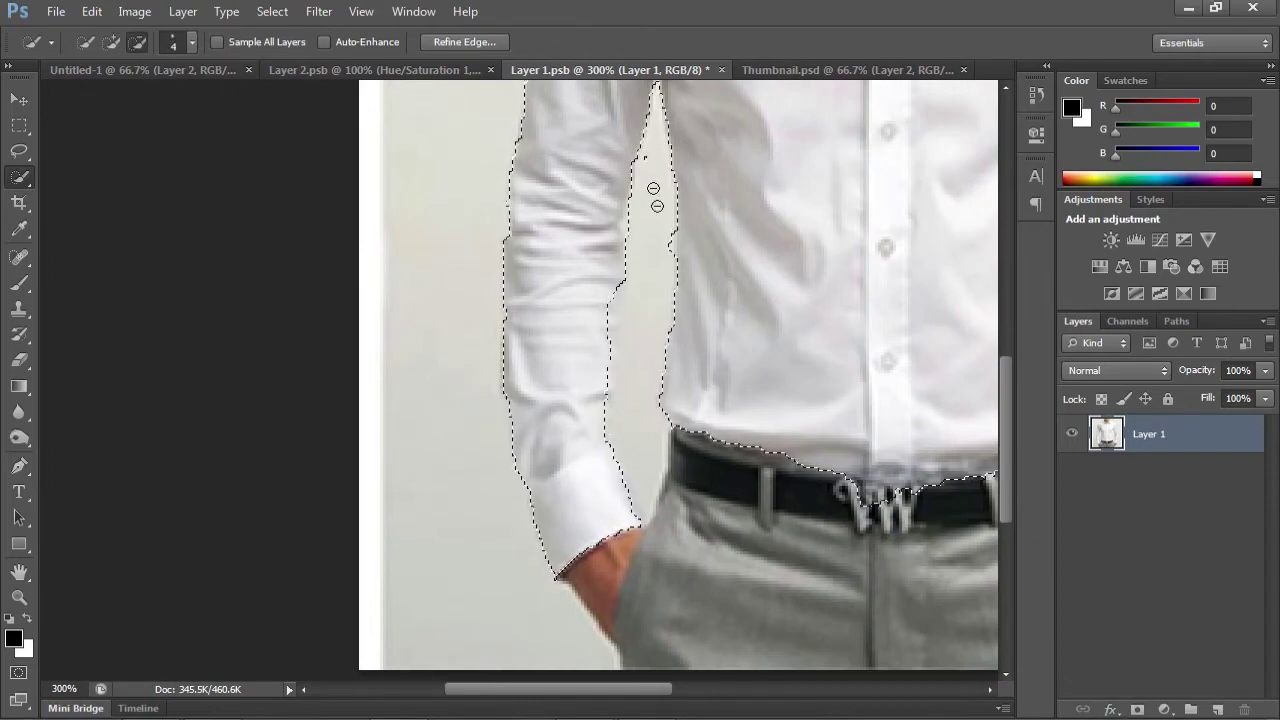
scroll(500, 470, down, 1)
scroll(500, 470, right, 3)
scroll(500, 470, down, 1)
scroll(500, 470, right, 3)
drag(620, 390, 638, 192)
drag(689, 380, 637, 346)
Step: Trim the selection around the shoulder and upper arm, then view the whole image
scroll(610, 250, up, 1)
scroll(610, 250, right, 1)
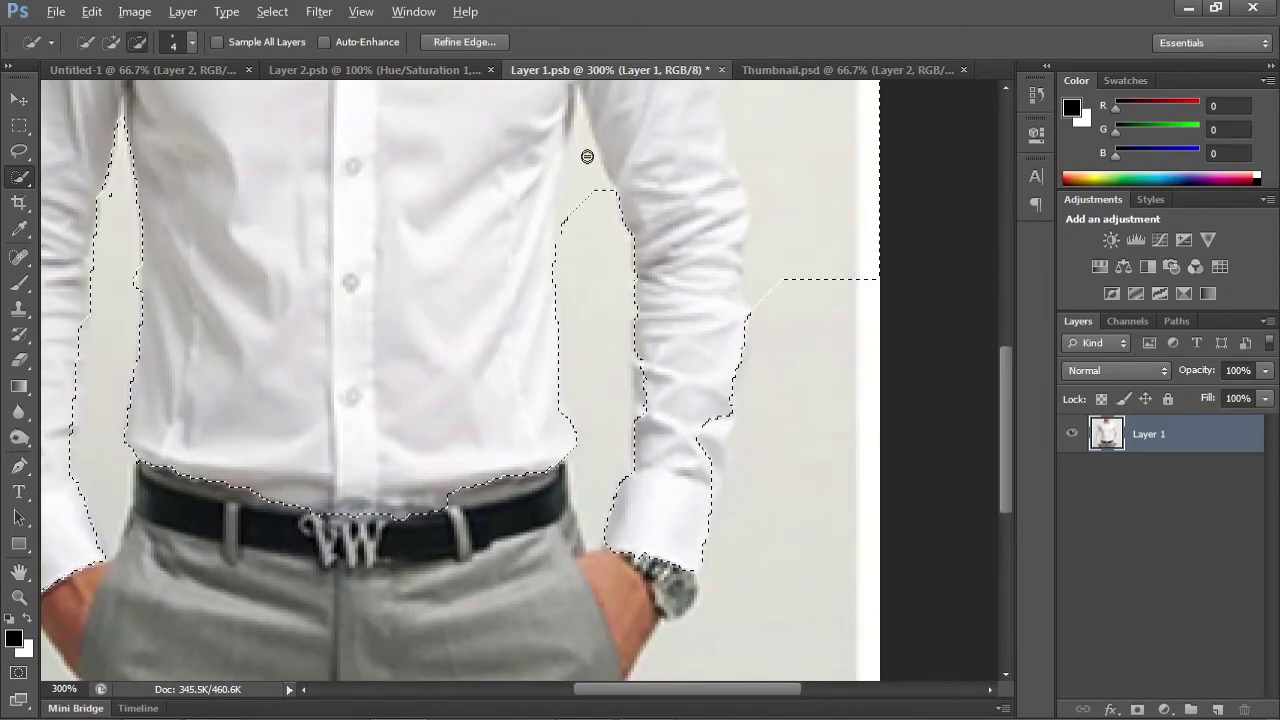
scroll(628, 377, up, 2)
scroll(628, 377, right, 1)
drag(508, 500, 514, 206)
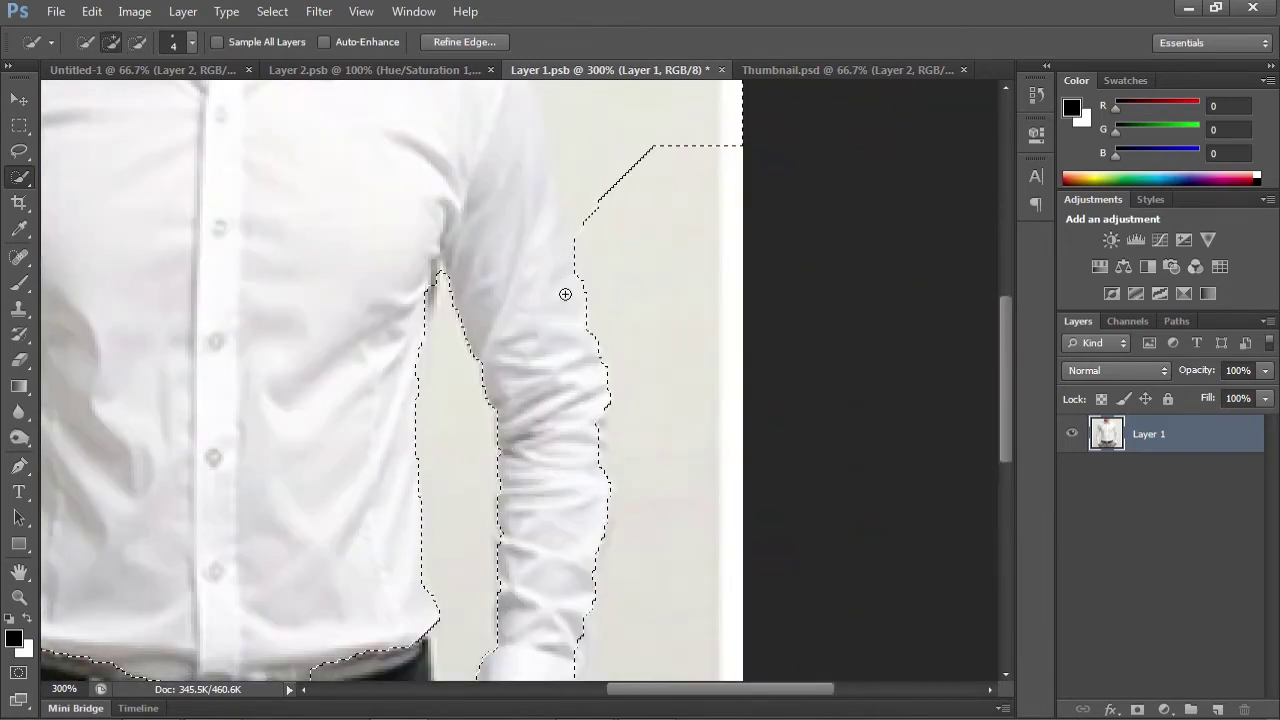
scroll(400, 220, up, 1)
scroll(400, 220, right, 1)
scroll(466, 471, down, 2)
scroll(430, 300, up, 4)
scroll(430, 300, left, 3)
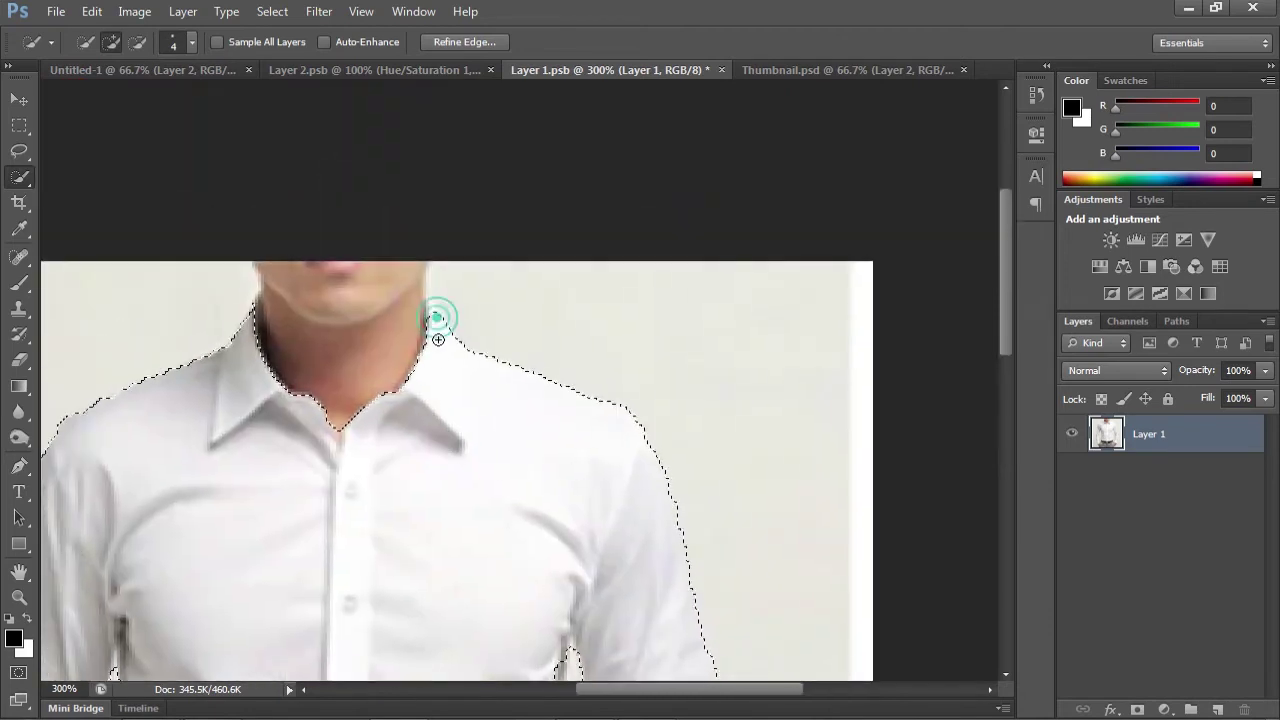
key(ctrl+1)
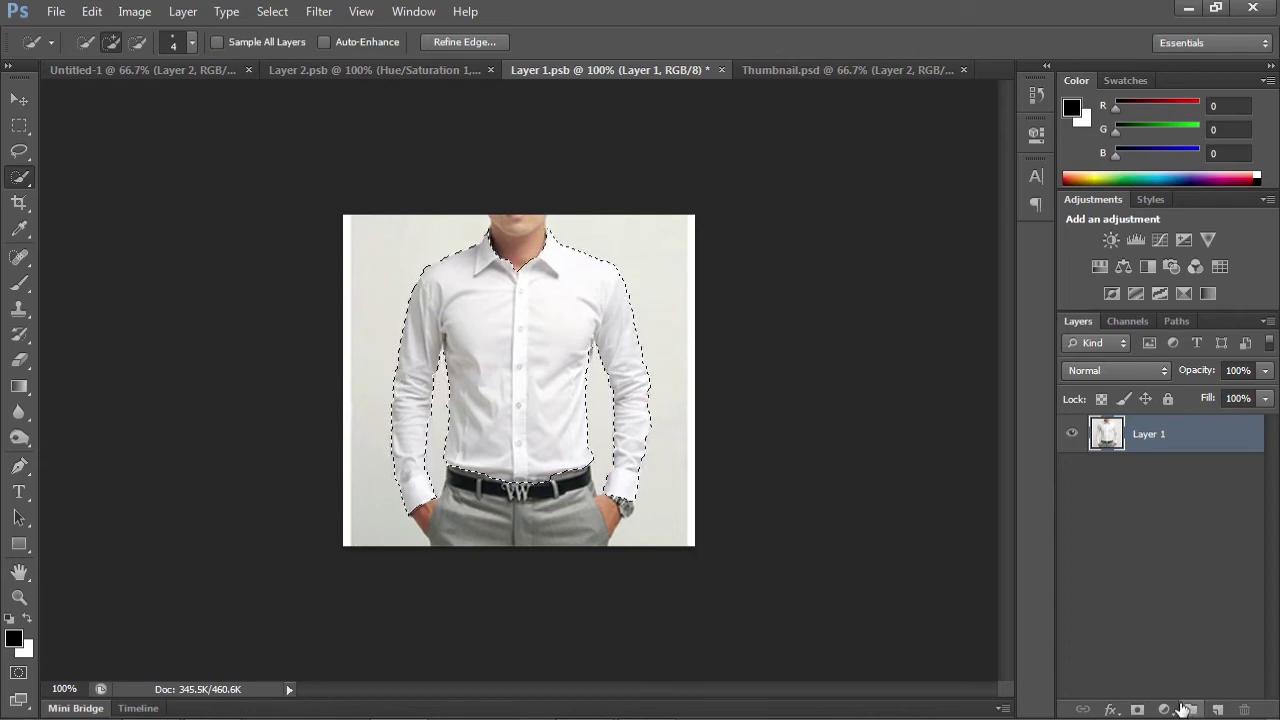
Step: Add a Solid Color fill layer over the shirt in dark red #800404
click(1165, 708)
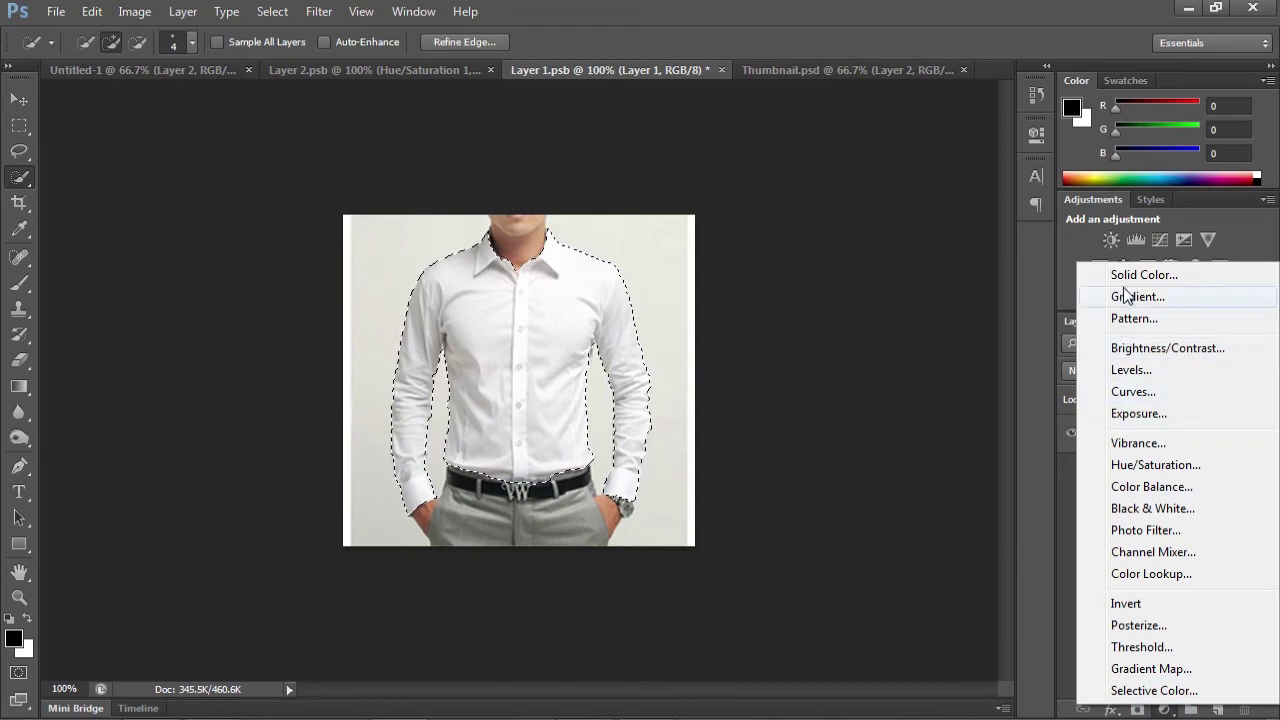
click(1123, 282)
drag(700, 451, 934, 185)
drag(850, 356, 847, 360)
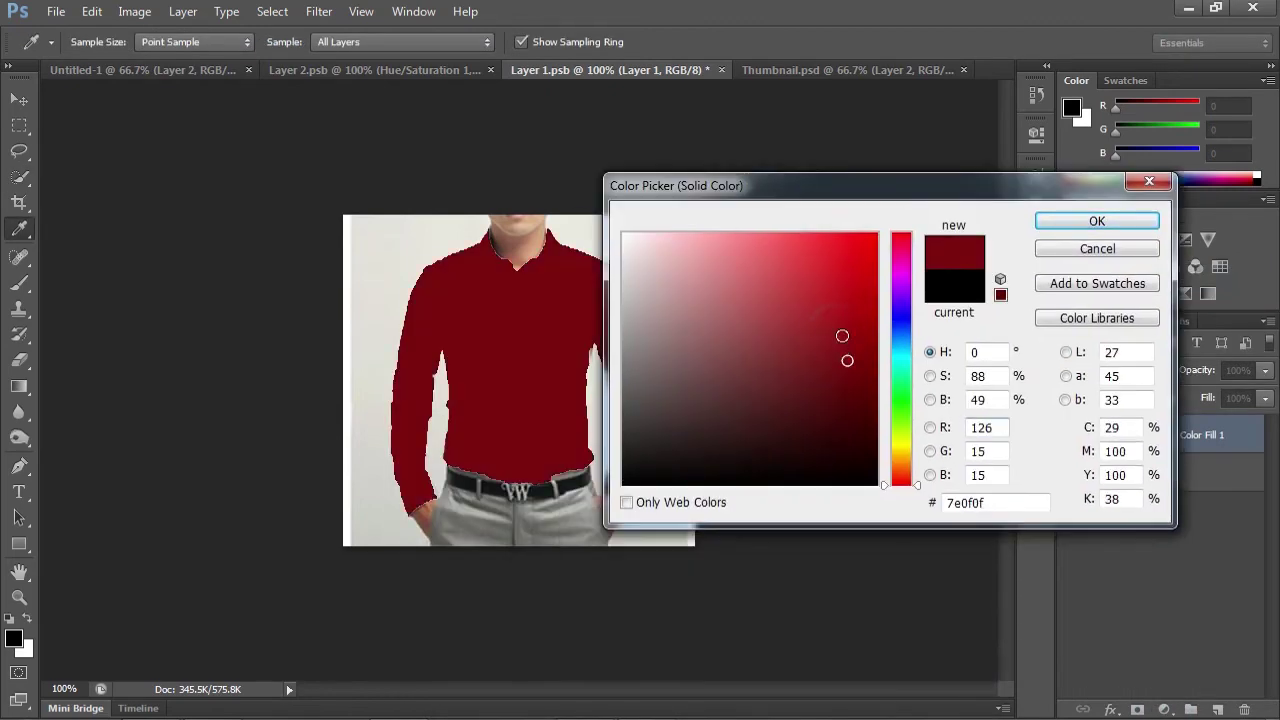
drag(834, 300, 870, 358)
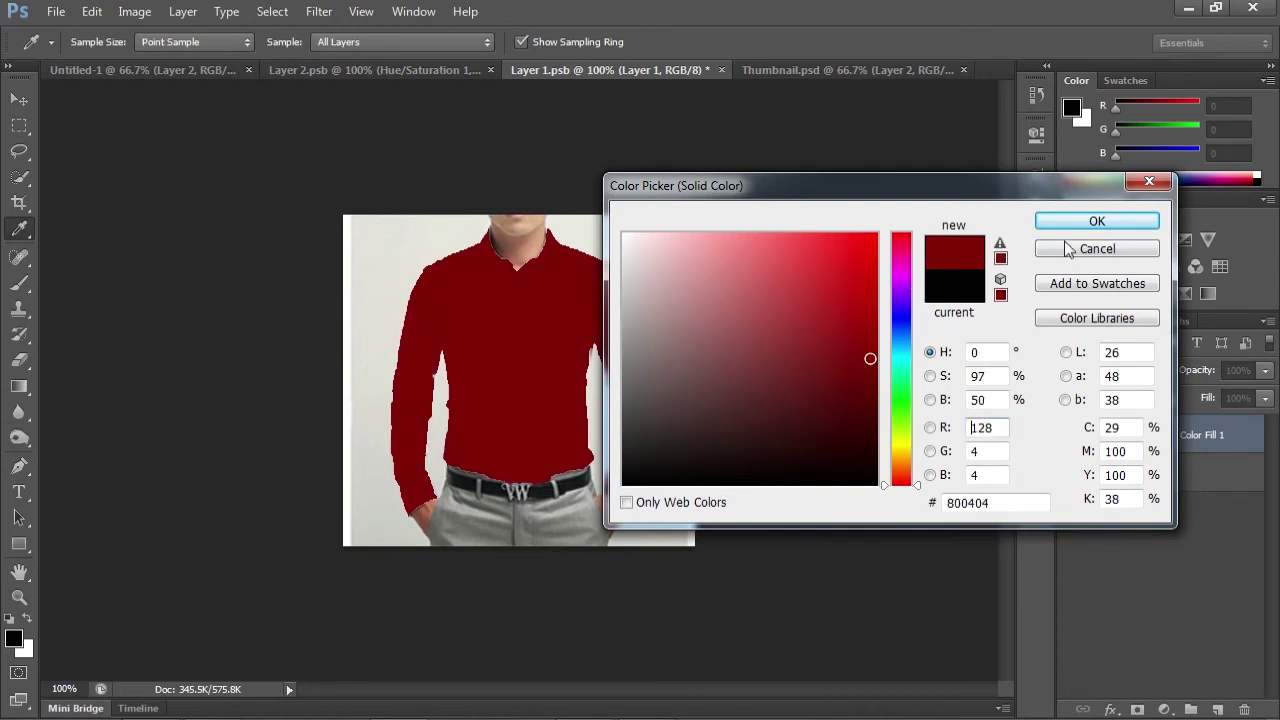
click(1097, 222)
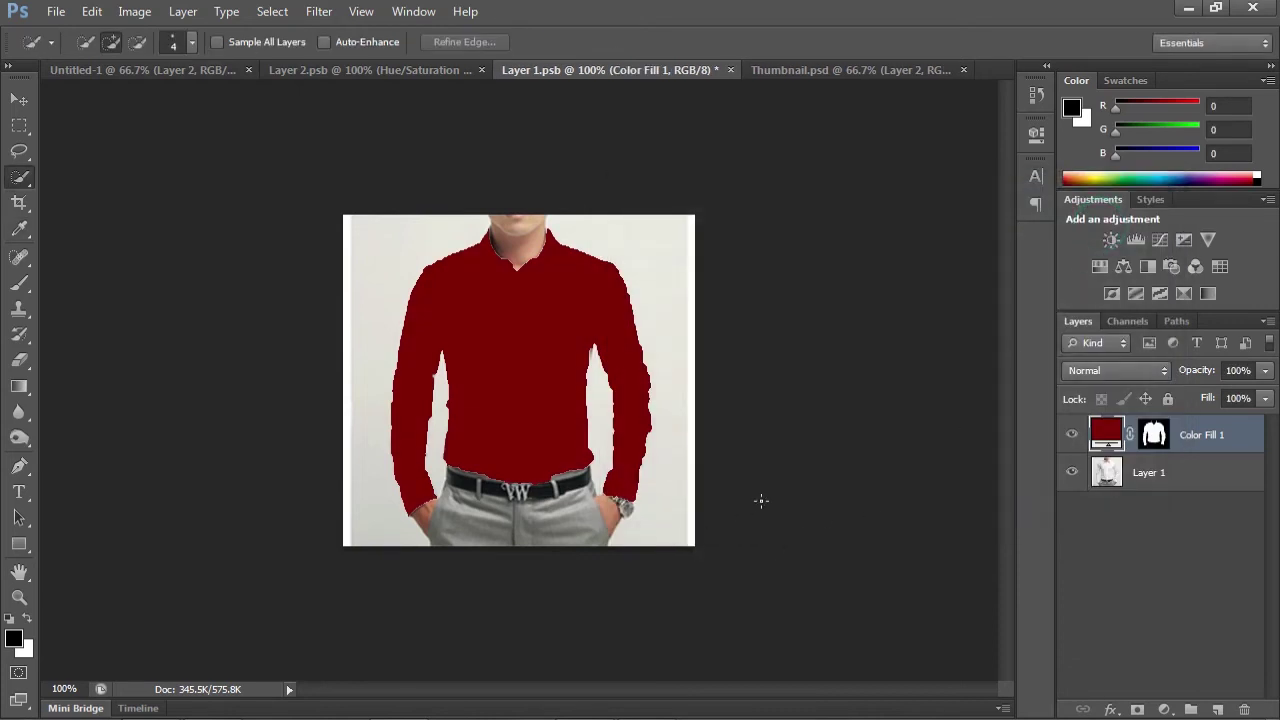
Step: Set the fill layer's blend mode to Multiply and reopen its colour picker
click(1099, 371)
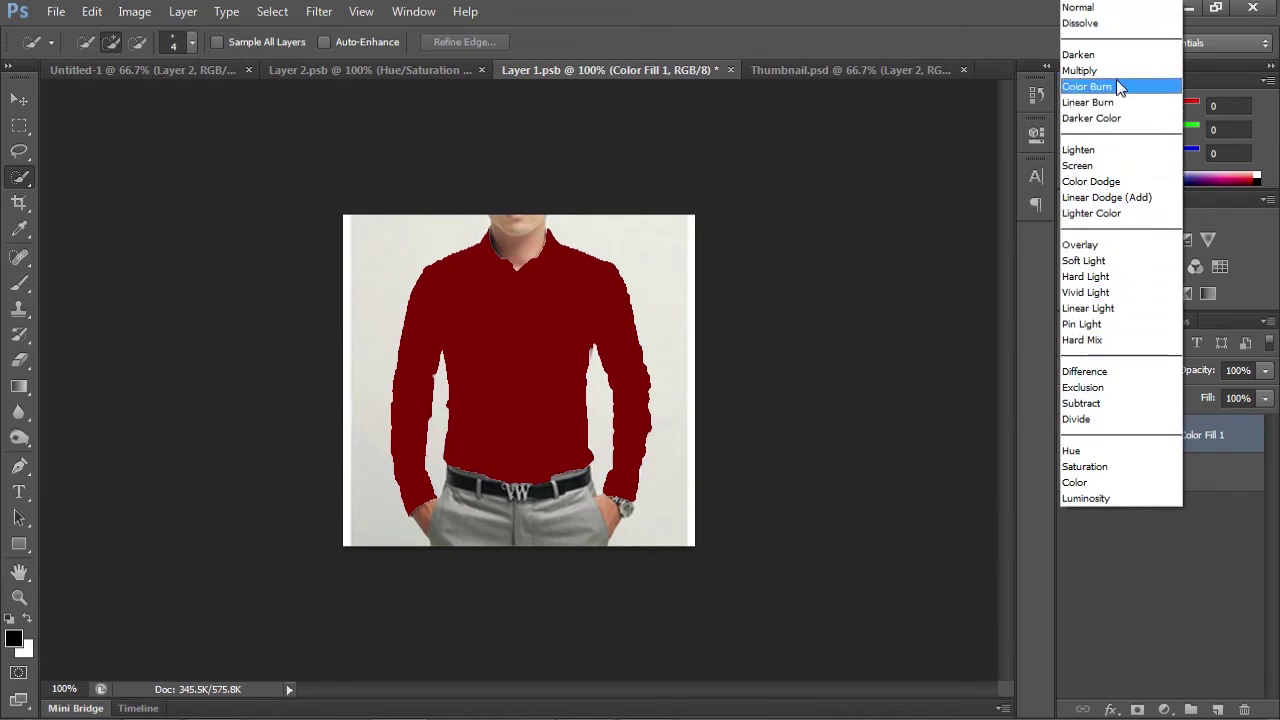
click(1116, 72)
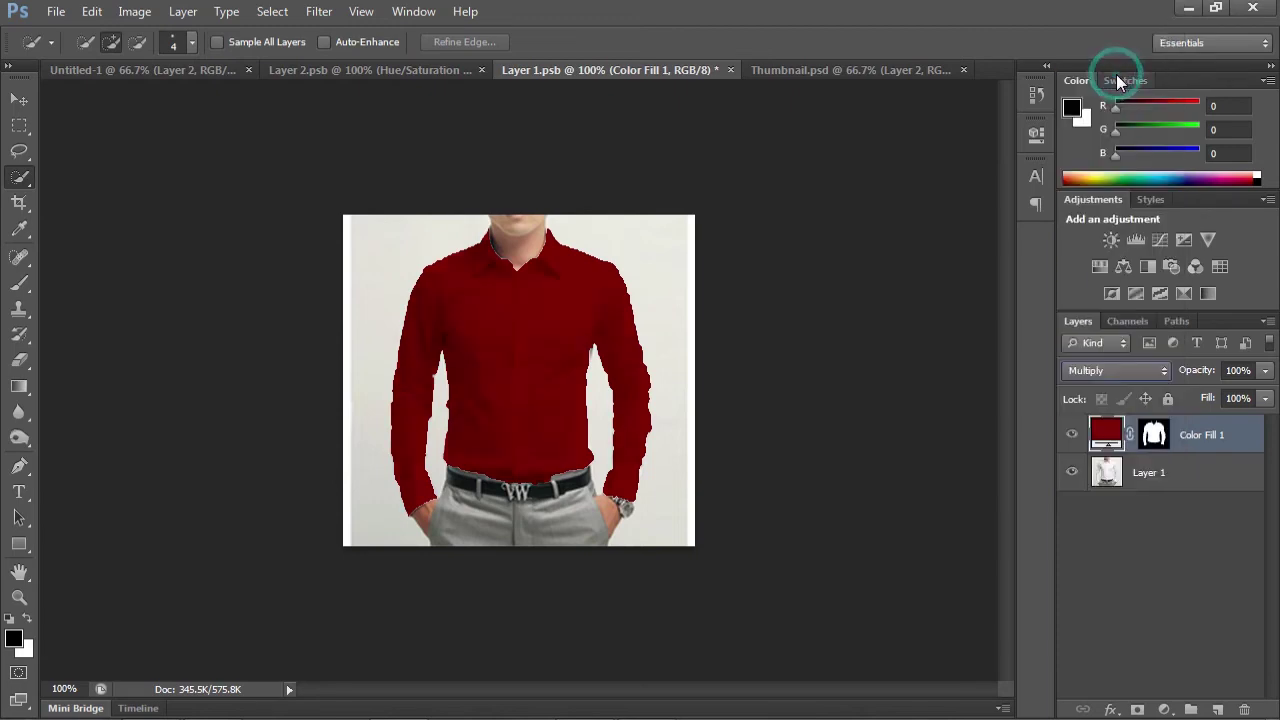
double_click(1106, 433)
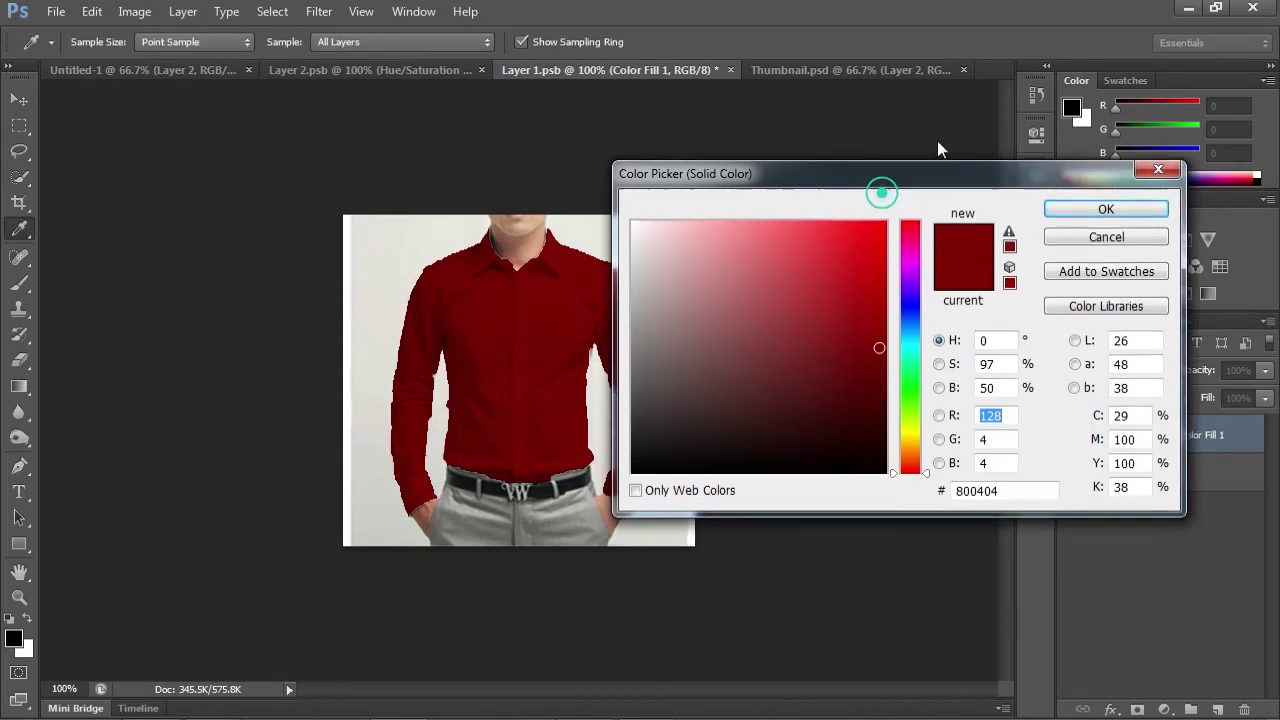
Step: Preview the shirt in a brighter red, then in darker teal shades
drag(880, 190, 953, 121)
drag(929, 295, 889, 241)
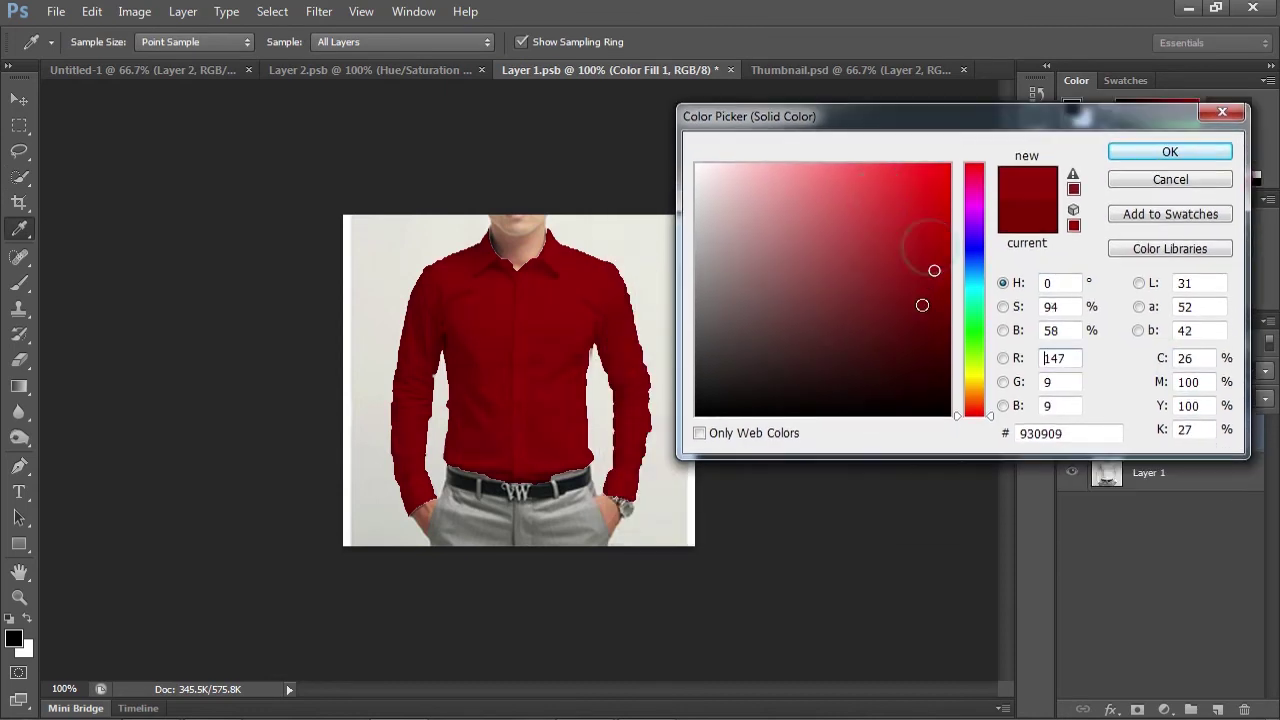
click(973, 295)
click(924, 273)
drag(885, 256, 861, 233)
click(911, 320)
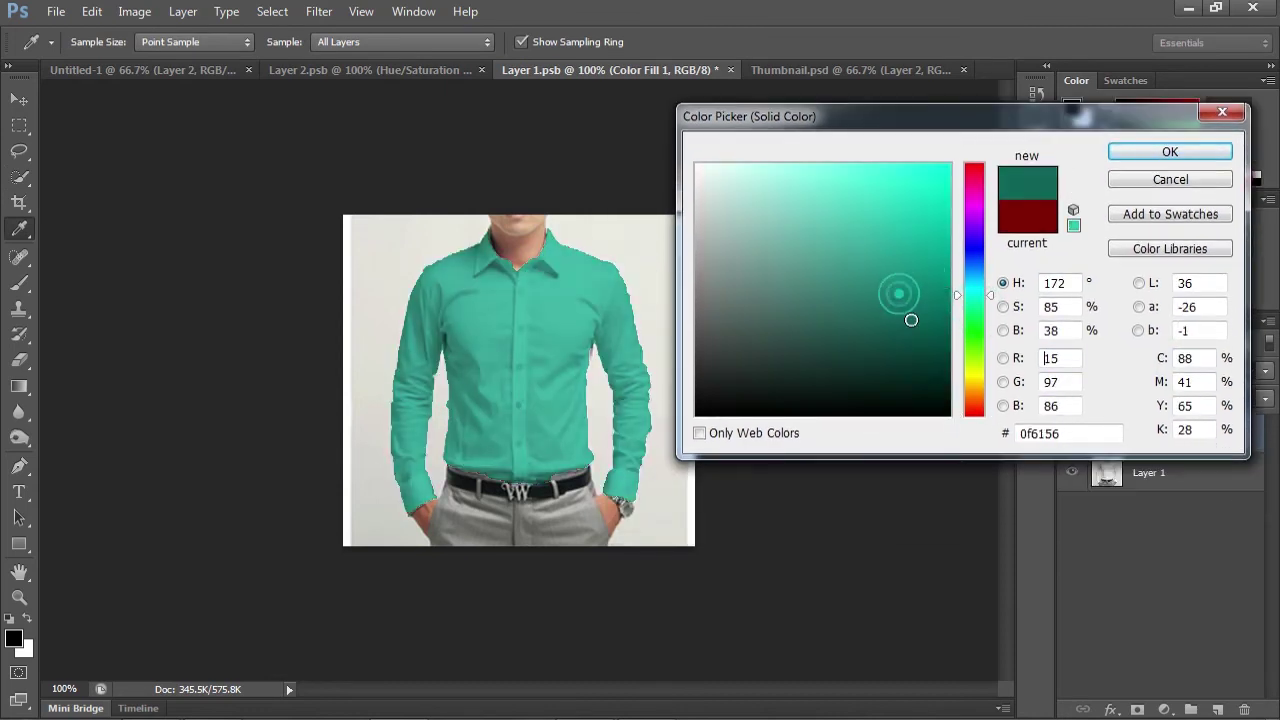
Step: Try several yellow-green shades on the shirt, from vivid to pale to darker
click(973, 371)
click(902, 218)
click(885, 193)
click(819, 181)
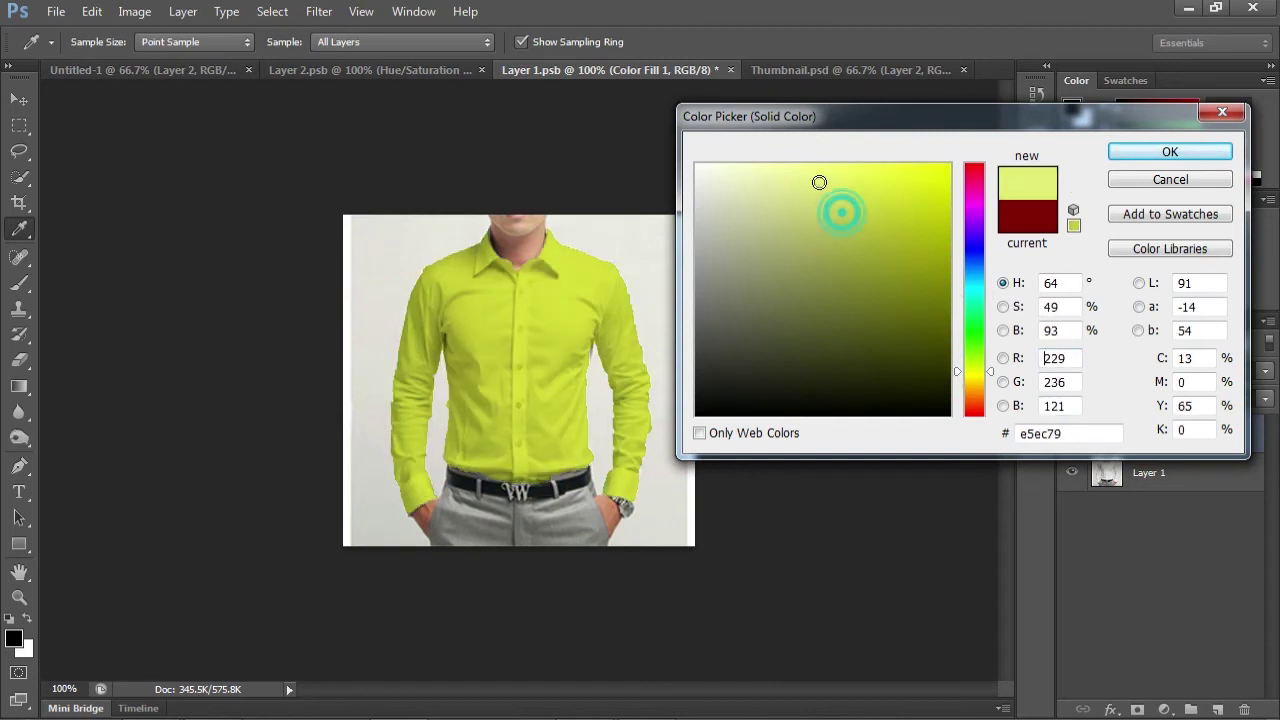
click(853, 216)
click(885, 233)
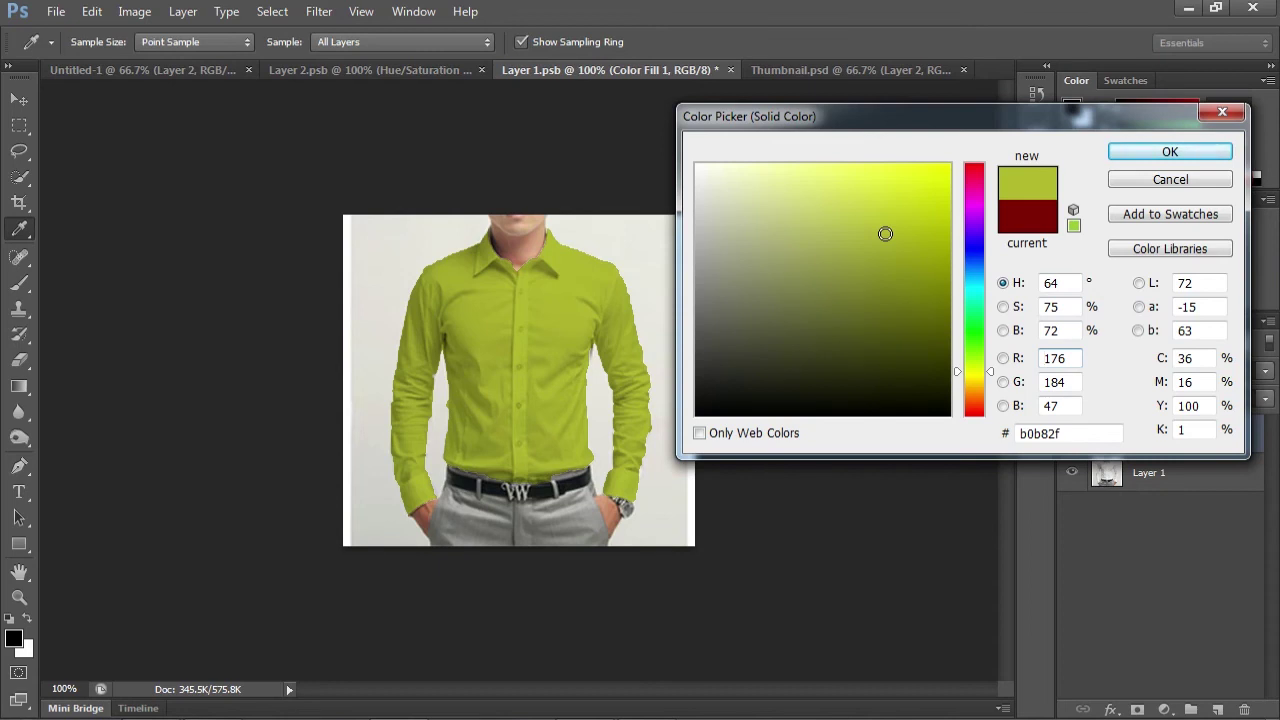
Step: Try bright yellow, then settle the shirt on teal #158e96
drag(885, 234, 898, 179)
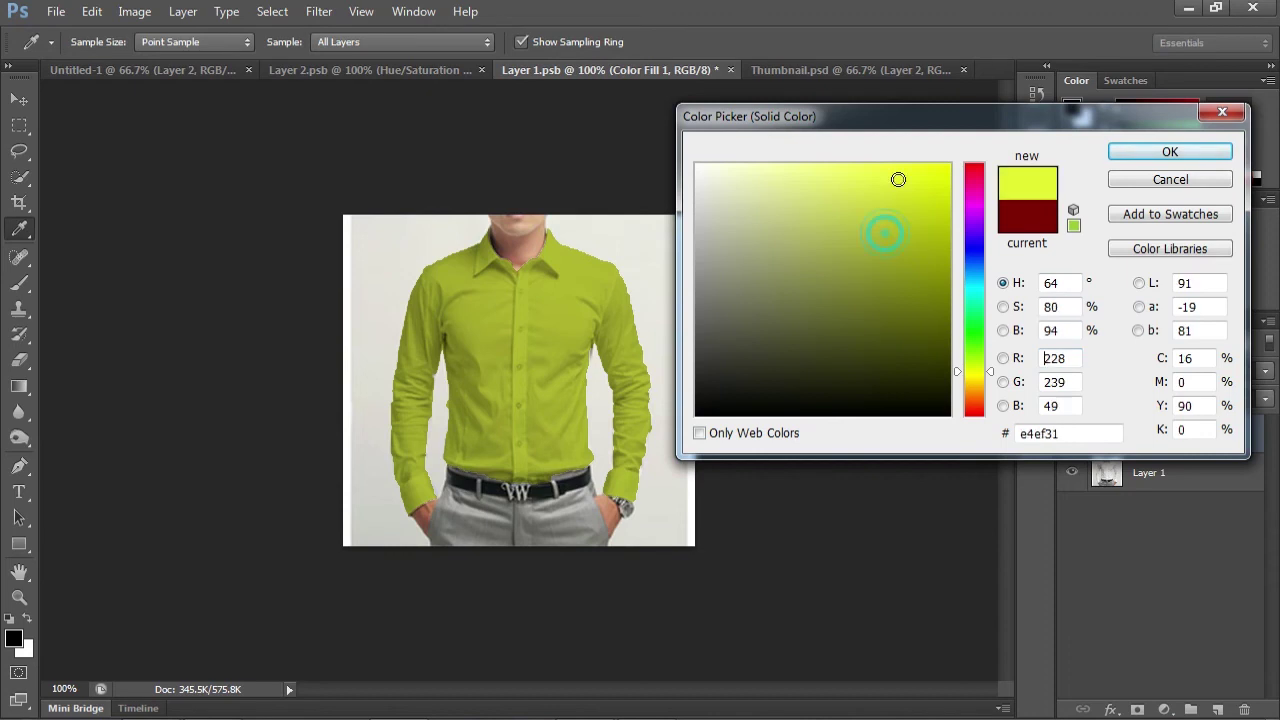
click(970, 286)
drag(914, 220, 914, 267)
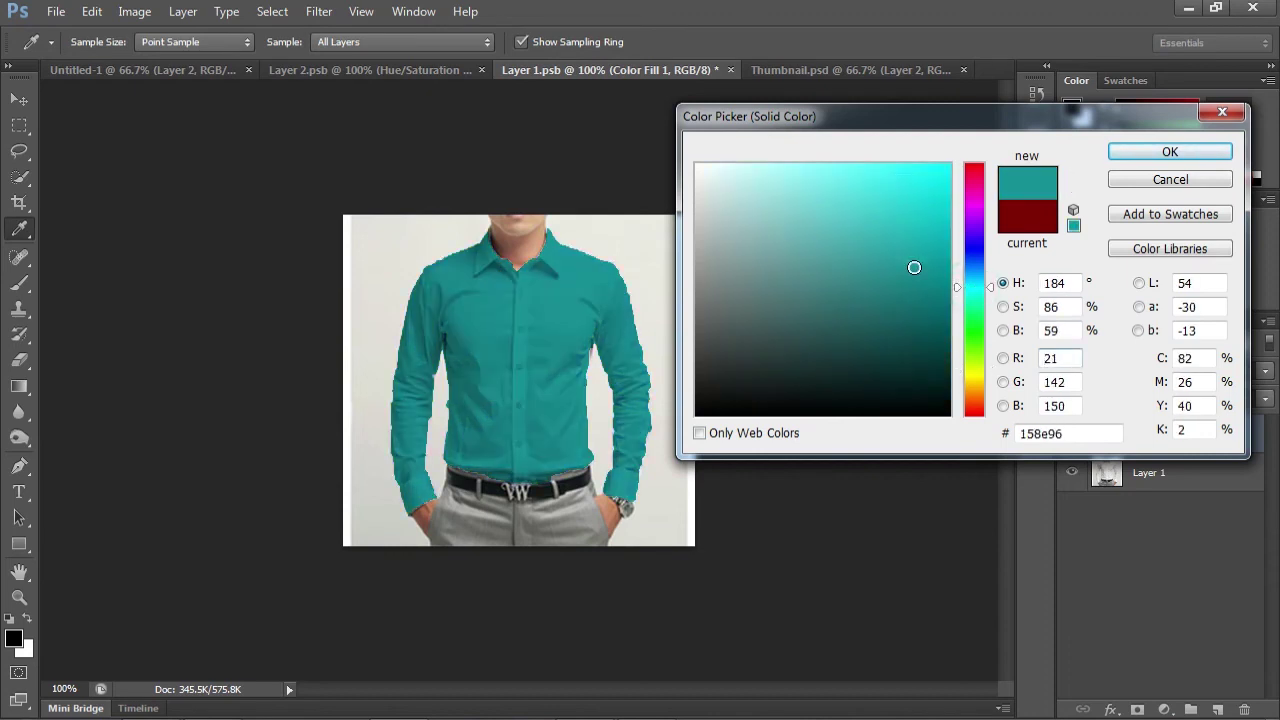